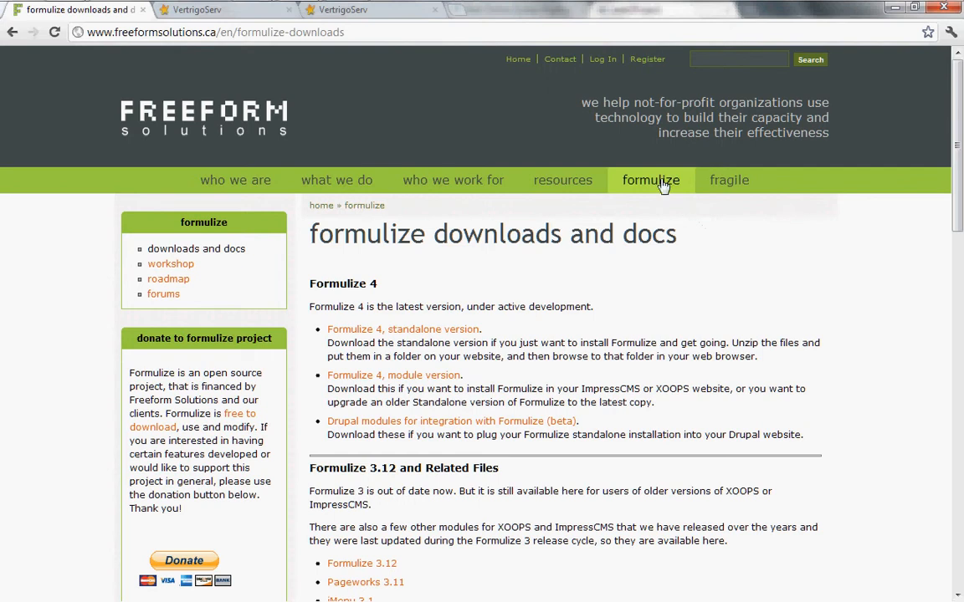
# Bring up and scroll the based-on-icms-1.3 window, then switch to the empty f4tutorial folder window
pyautogui.moveTo(661, 185)
pyautogui.moveTo(60, 16)
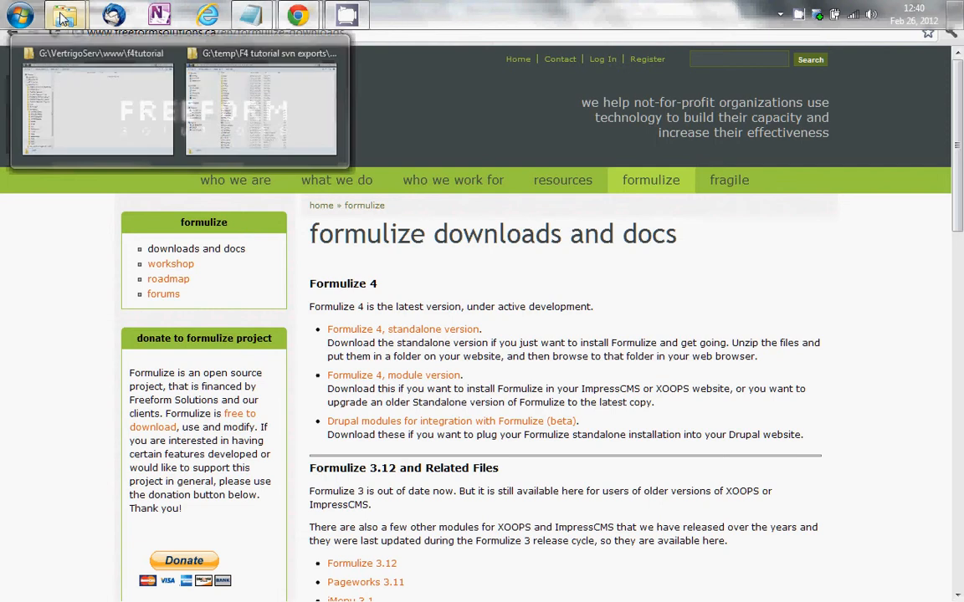
pyautogui.moveTo(110, 92)
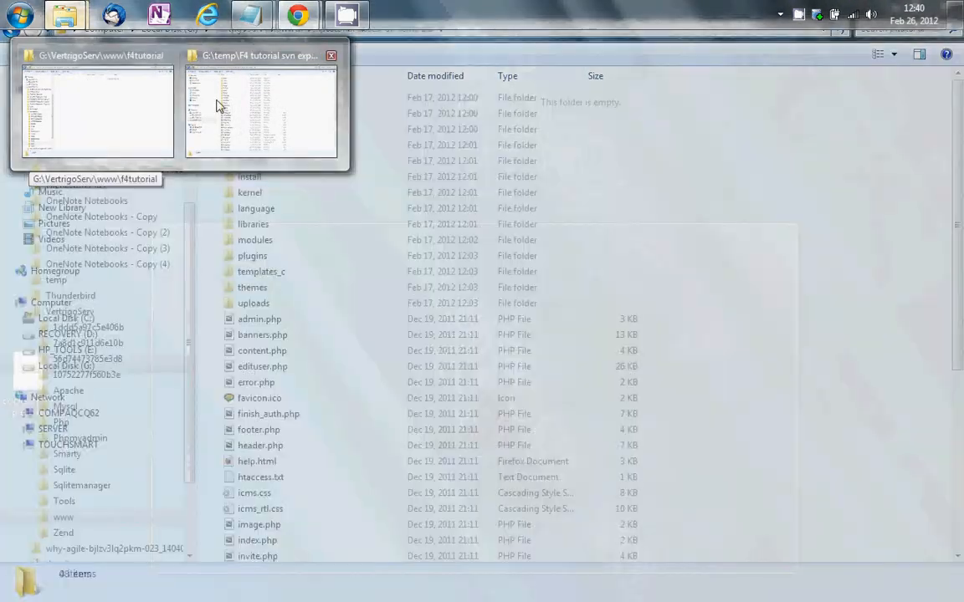
pyautogui.click(237, 108)
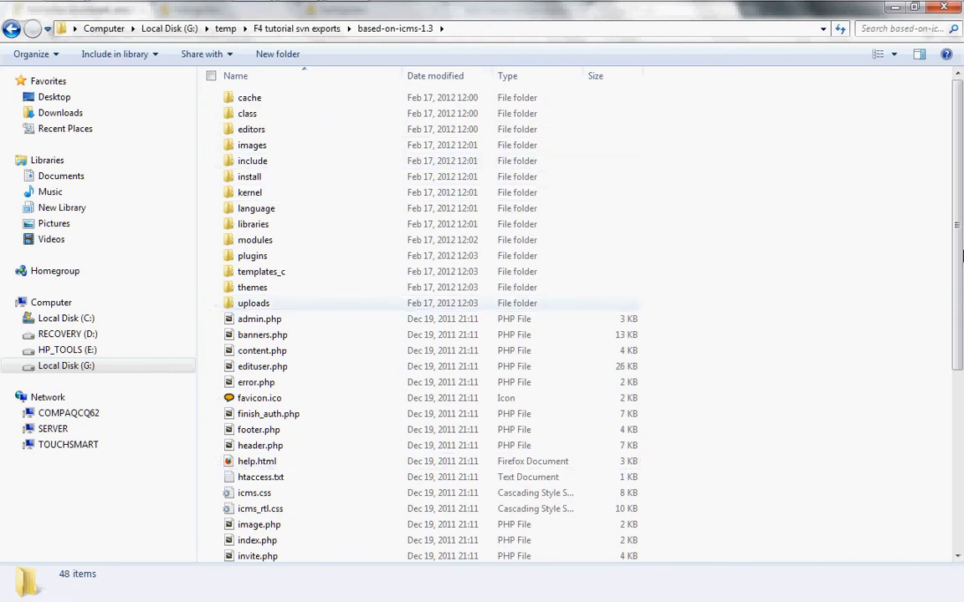
pyautogui.moveTo(958, 172); pyautogui.dragTo(963, 149)
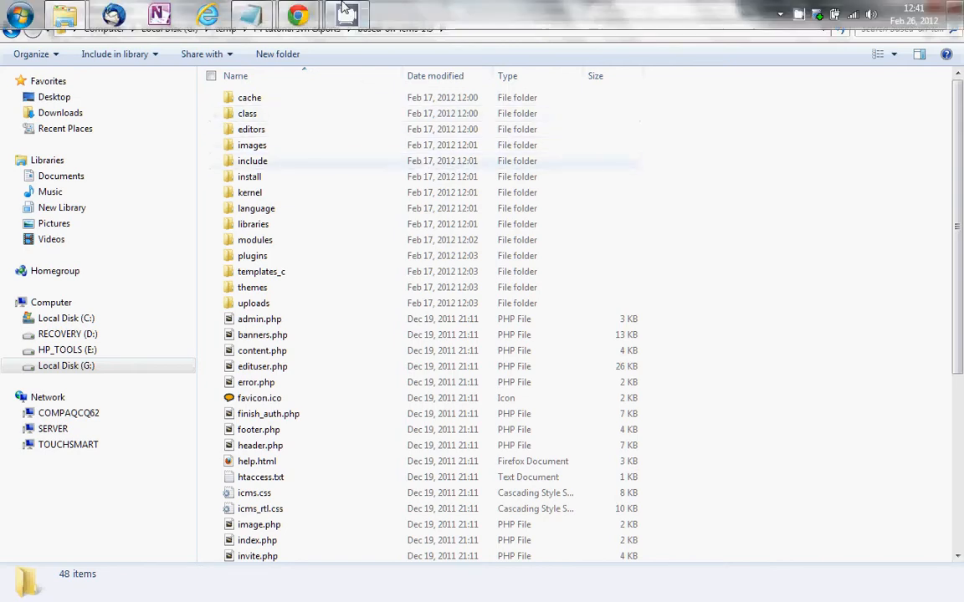
pyautogui.moveTo(67, 18)
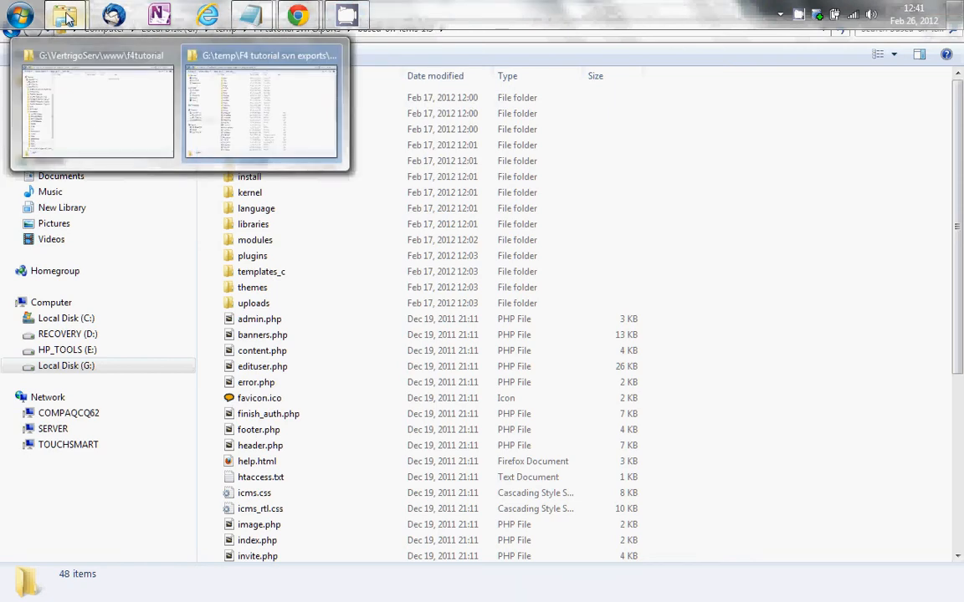
pyautogui.click(125, 109)
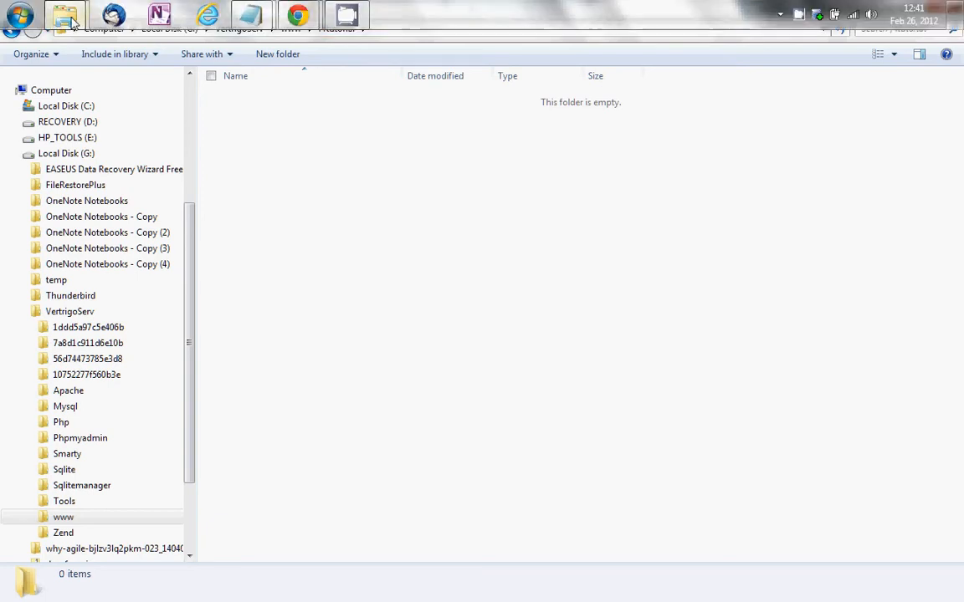
# Select and copy all 48 items in the based-on-icms-1.3 folder
pyautogui.moveTo(72, 23)
pyautogui.click(204, 99)
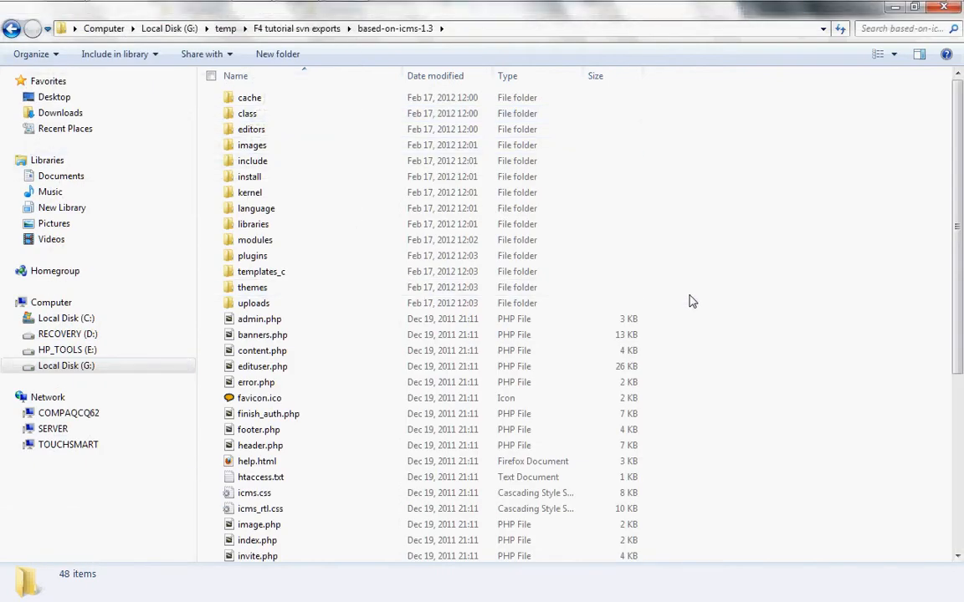
pyautogui.hotkey('ctrl', 'a')
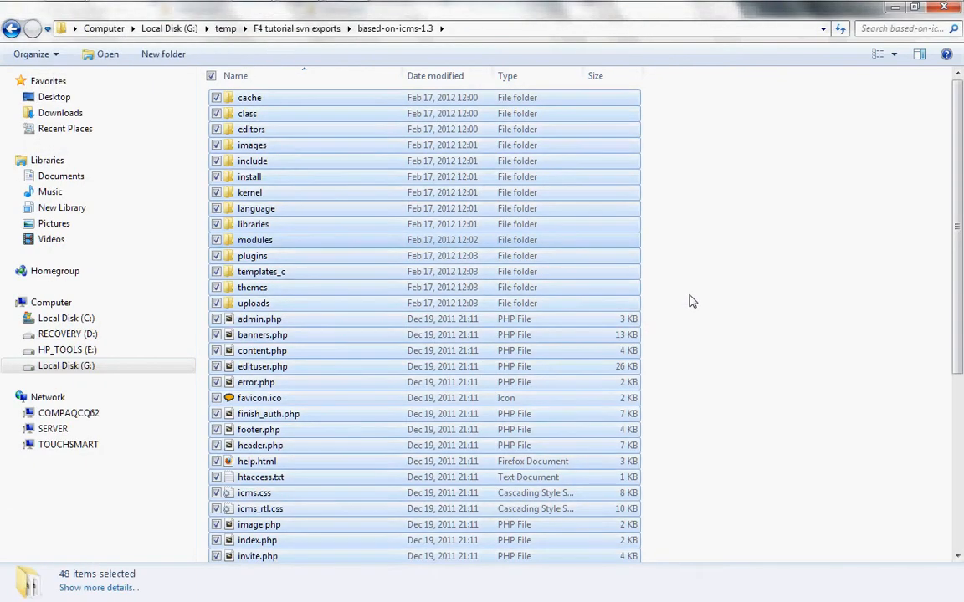
pyautogui.rightClick(572, 301)
pyautogui.click(404, 448)
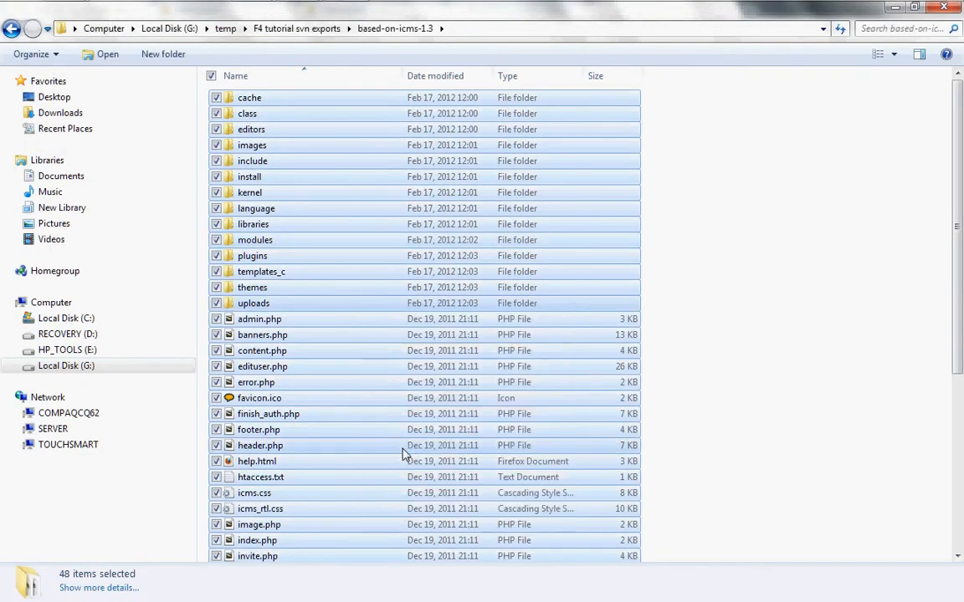
# Paste the copied items into the empty f4tutorial folder
pyautogui.moveTo(64, 15)
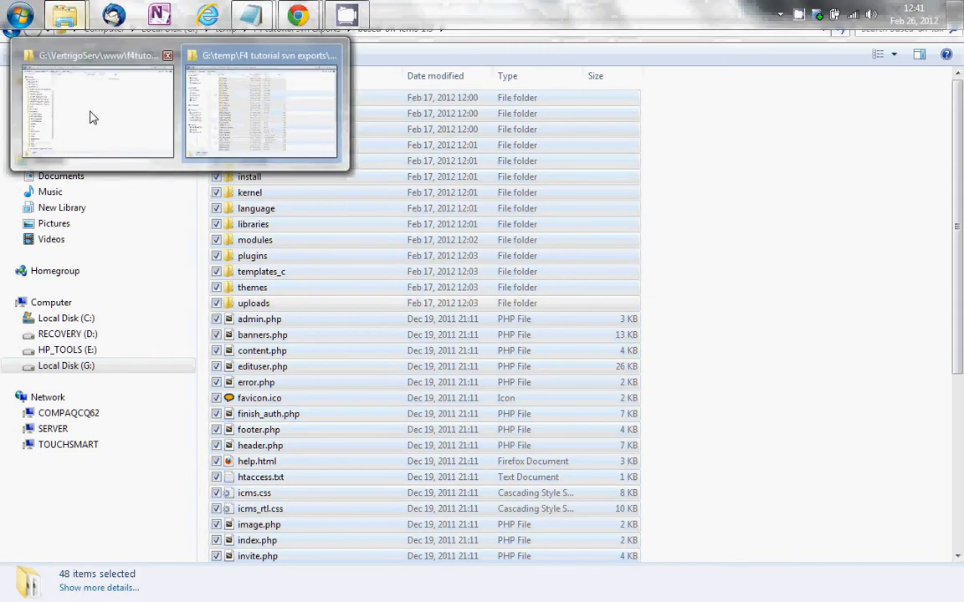
pyautogui.click(90, 121)
pyautogui.rightClick(209, 230)
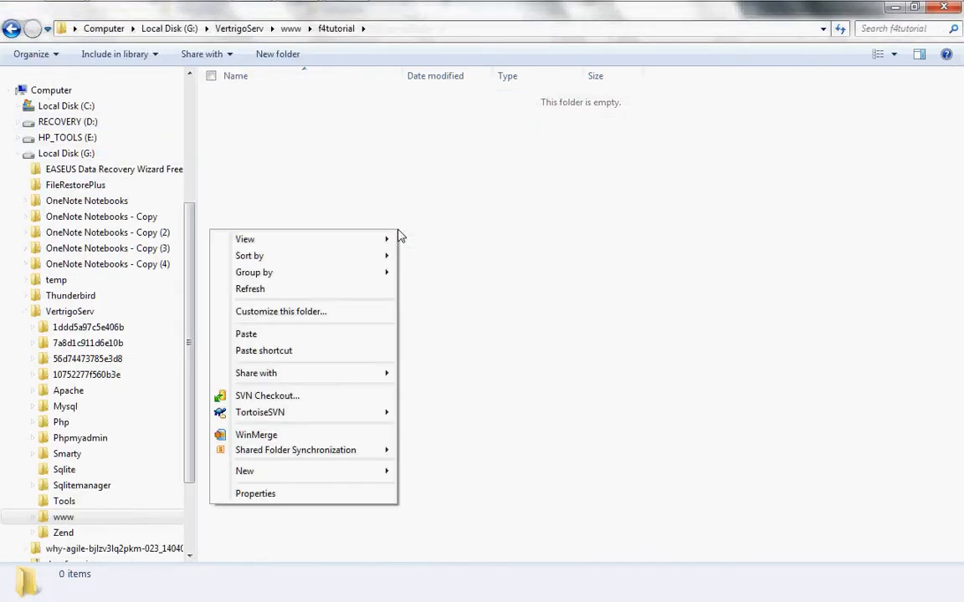
pyautogui.click(246, 334)
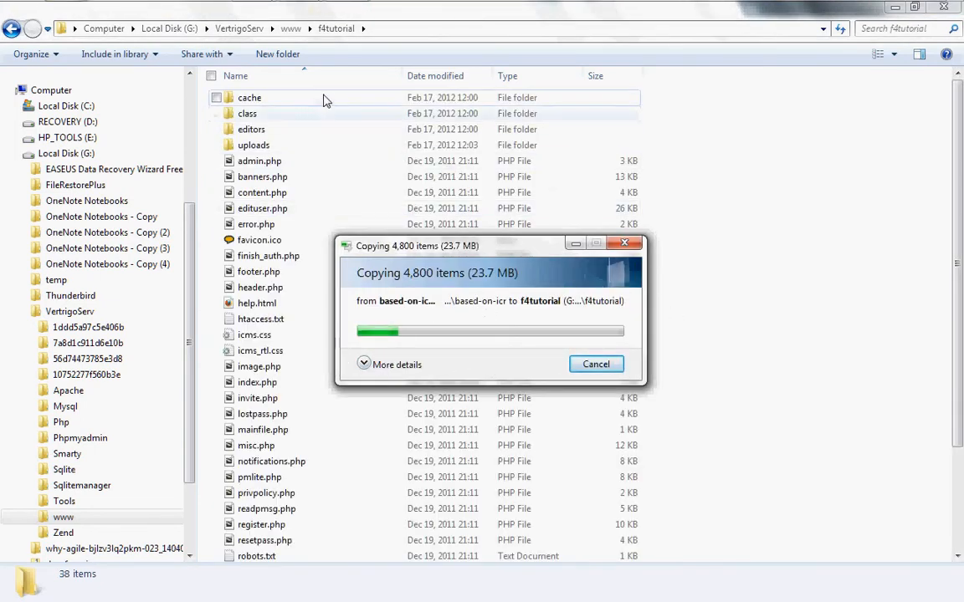
pyautogui.moveTo(343, 12)
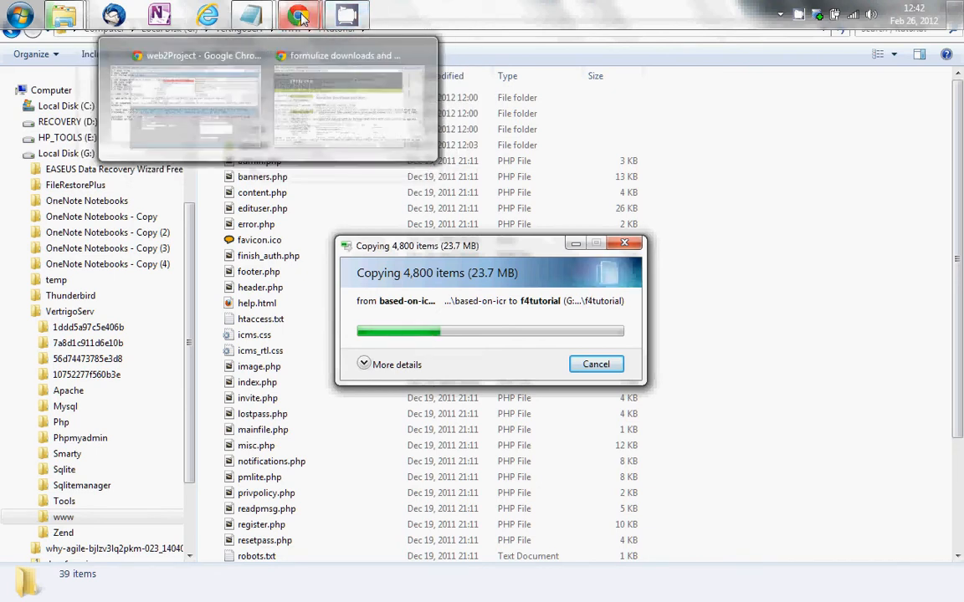
# Bring the Formulize downloads Chrome window forward and switch to the VertrigoServ 2.27 tab
pyautogui.moveTo(356, 104)
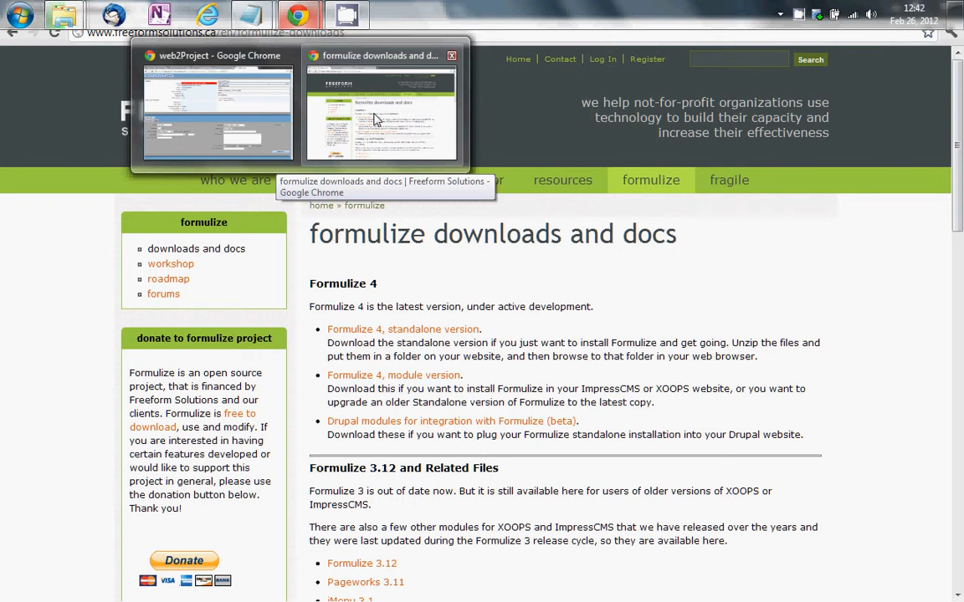
pyautogui.click(374, 120)
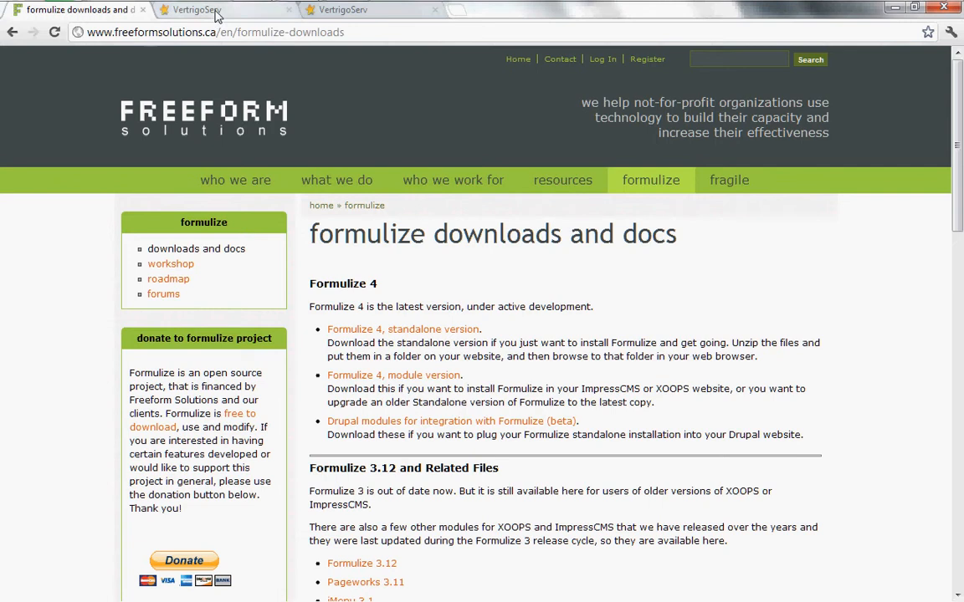
pyautogui.click(197, 10)
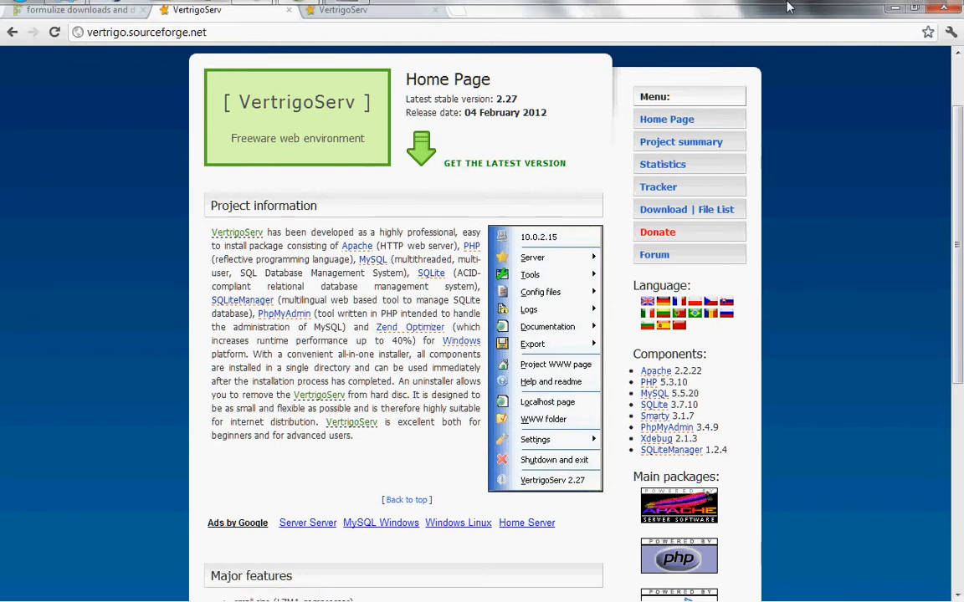
pyautogui.moveTo(791, 9)
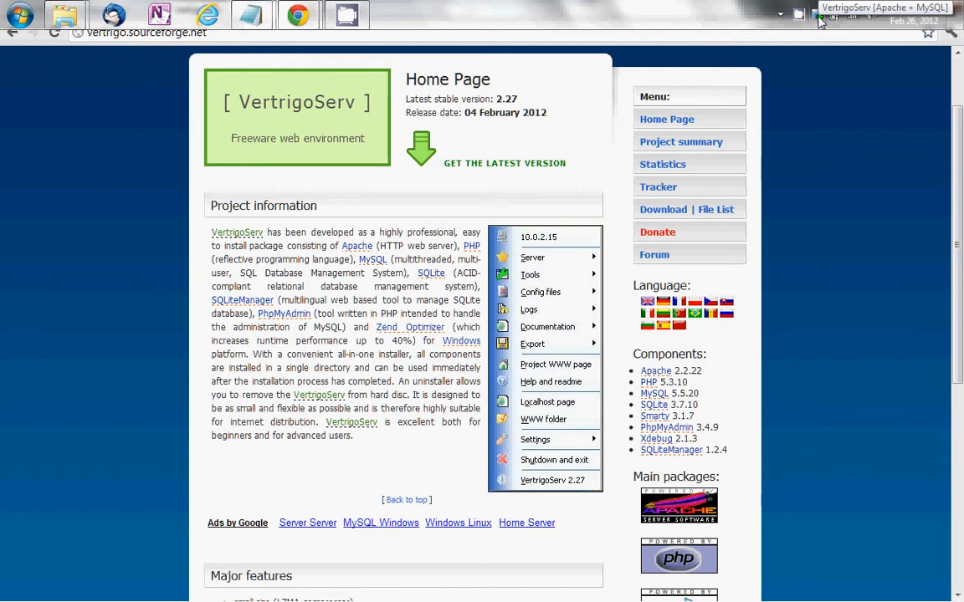
# Review VertrigoServ's Components settings with 25M upload and post limits, save, and restart the server
pyautogui.click(818, 17)
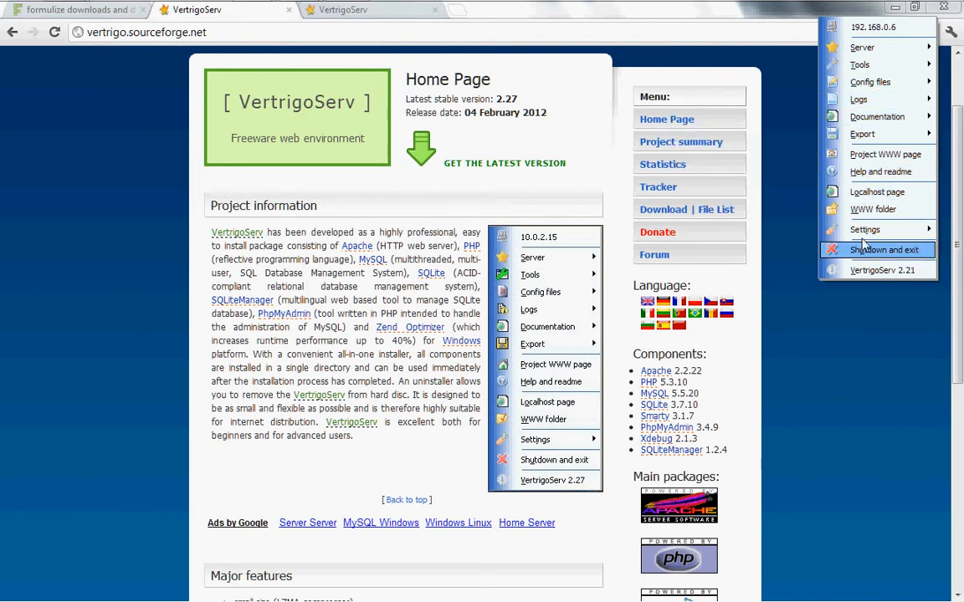
pyautogui.moveTo(862, 228)
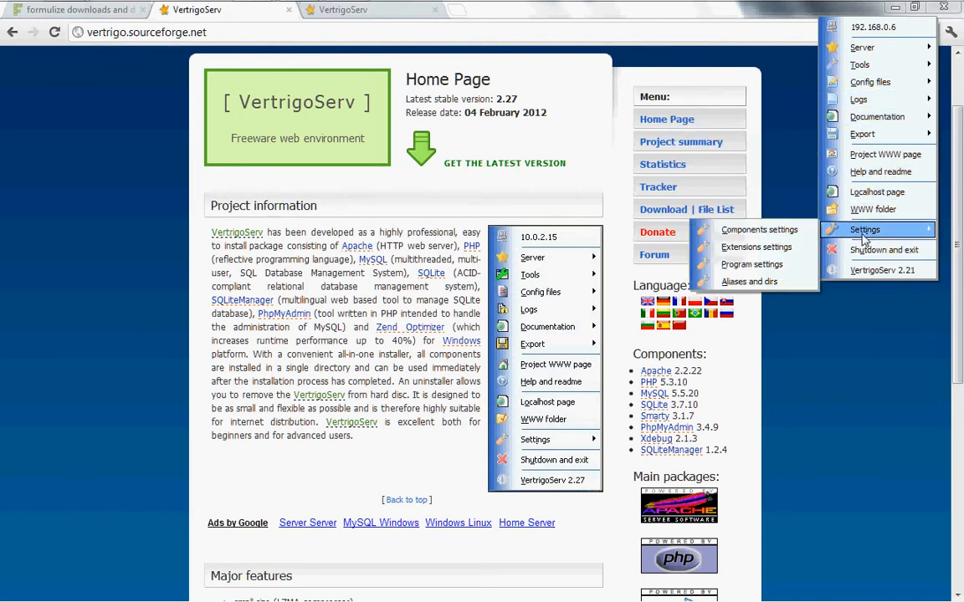
pyautogui.click(790, 231)
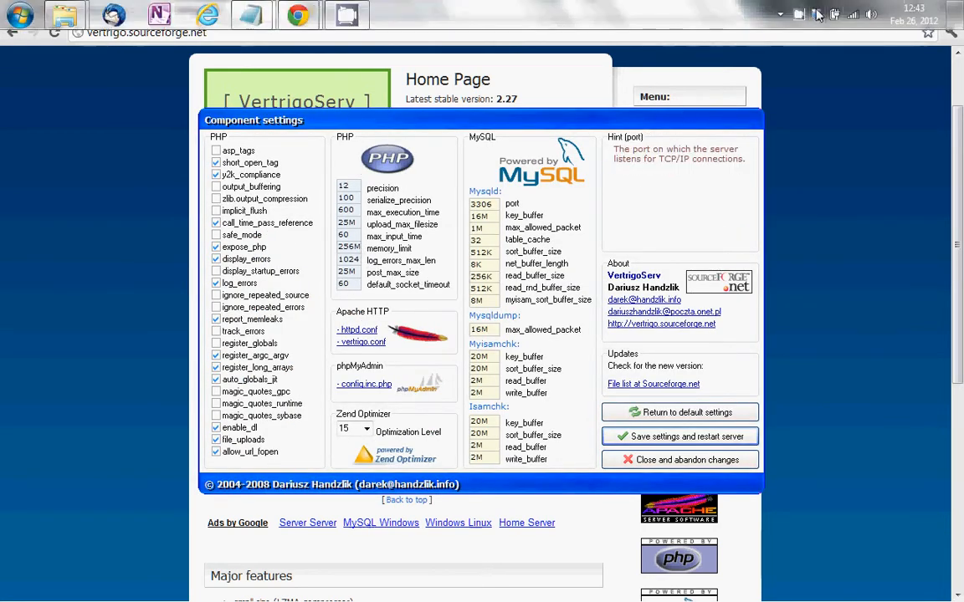
pyautogui.click(819, 19)
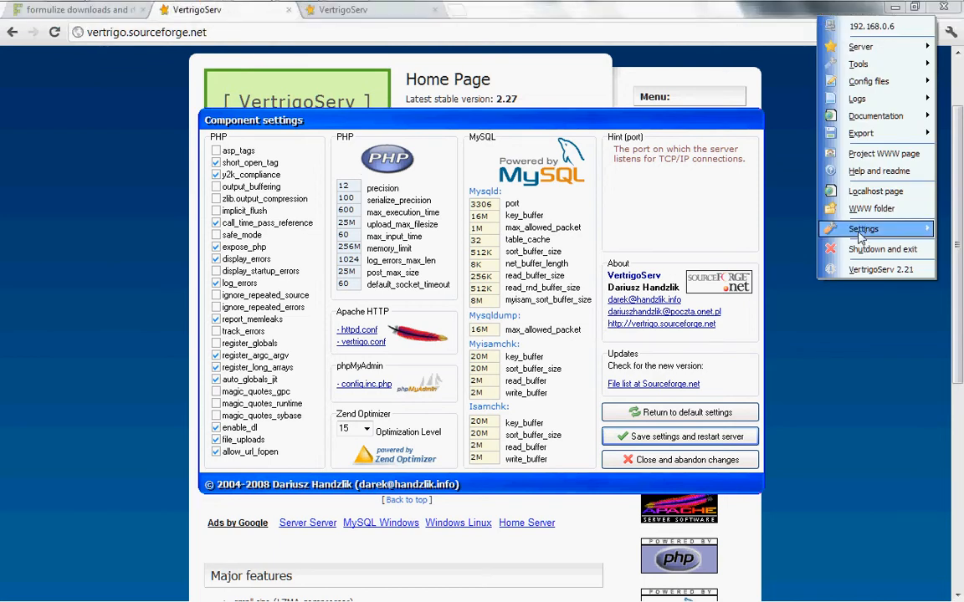
pyautogui.moveTo(859, 239)
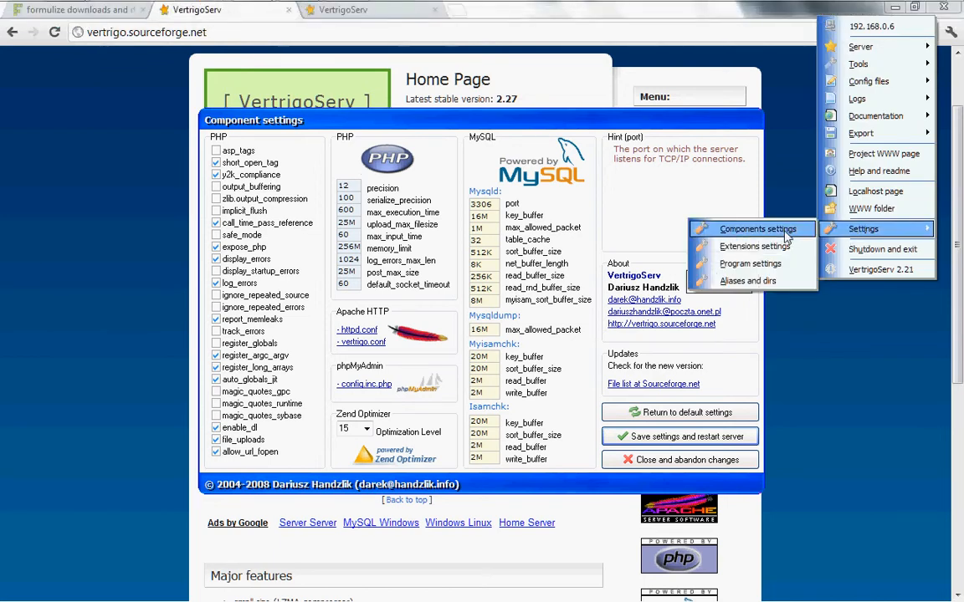
pyautogui.click(410, 135)
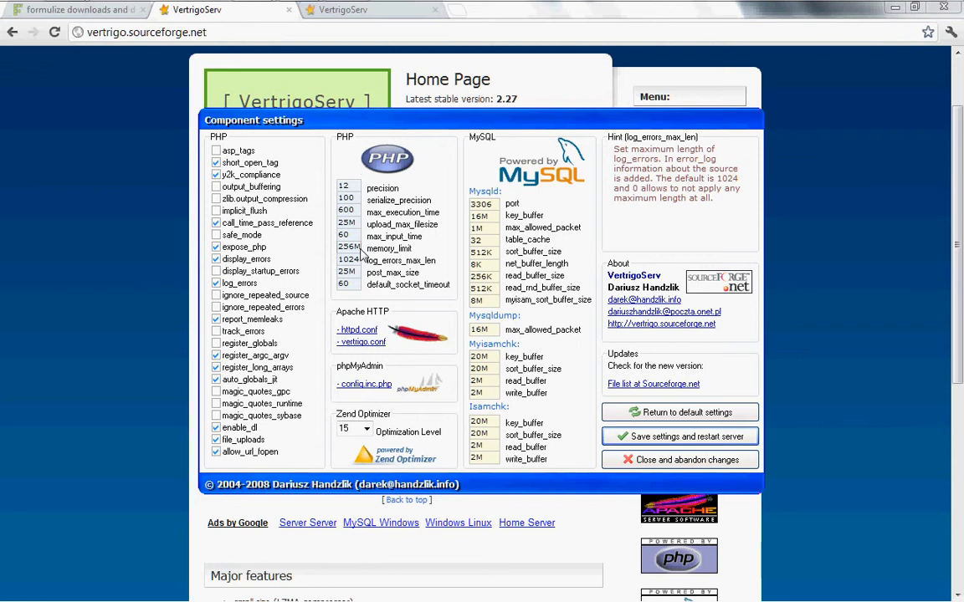
pyautogui.click(672, 442)
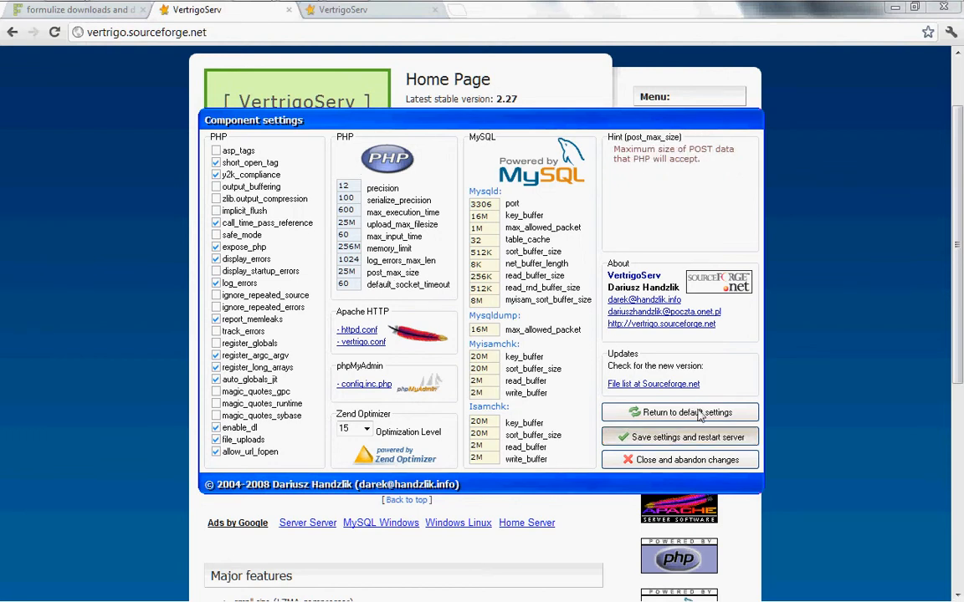
pyautogui.click(708, 443)
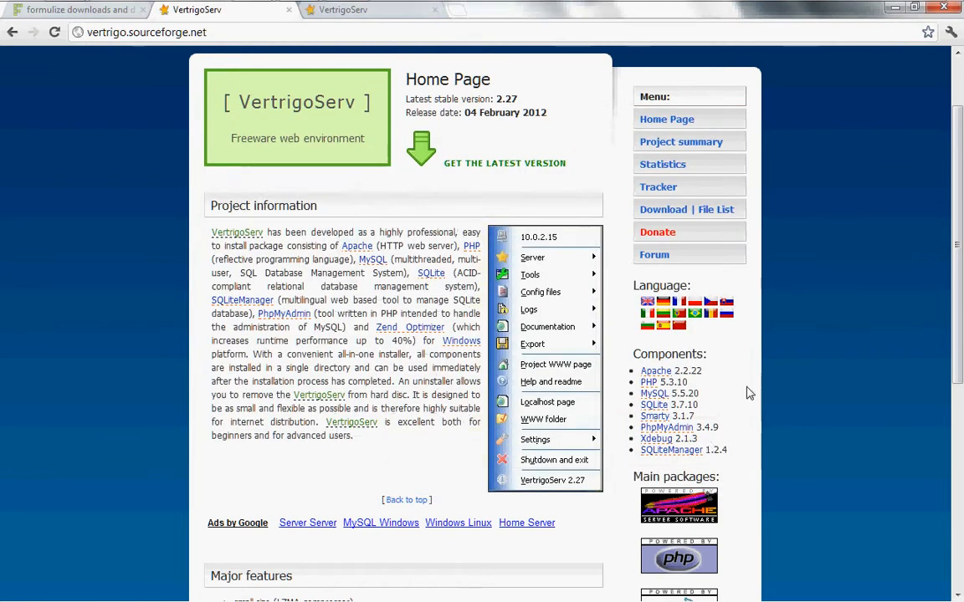
# Switch to the local 127.0.0.1 VertrigoServ welcome page tab and click into its address
pyautogui.moveTo(808, 3)
pyautogui.click(369, 11)
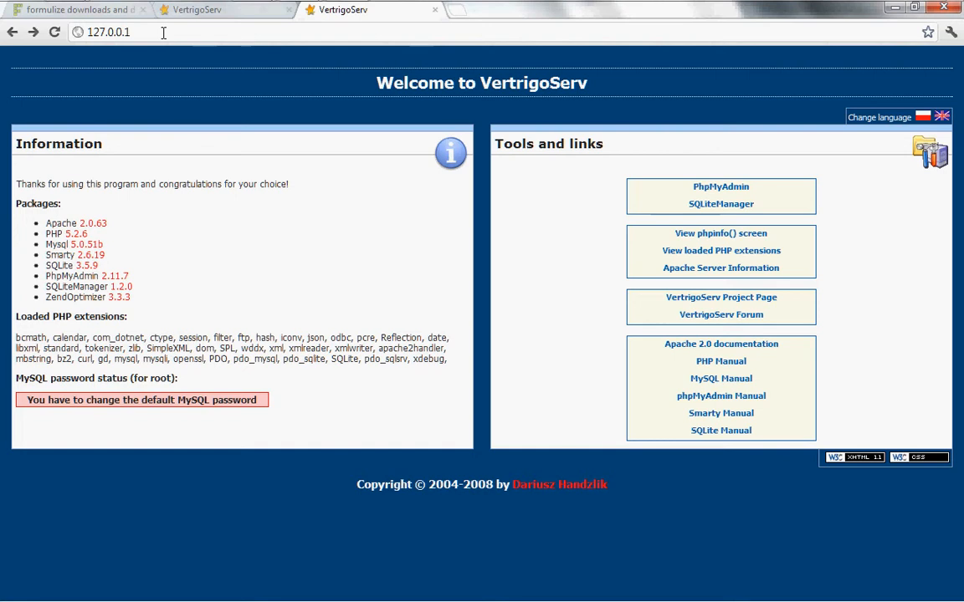
pyautogui.click(88, 32)
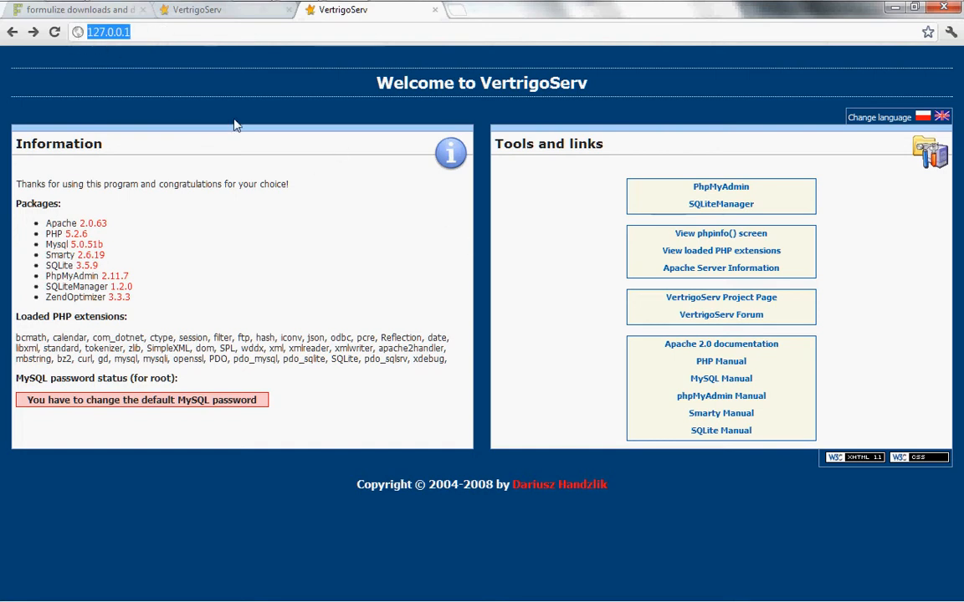
pyautogui.click(144, 33)
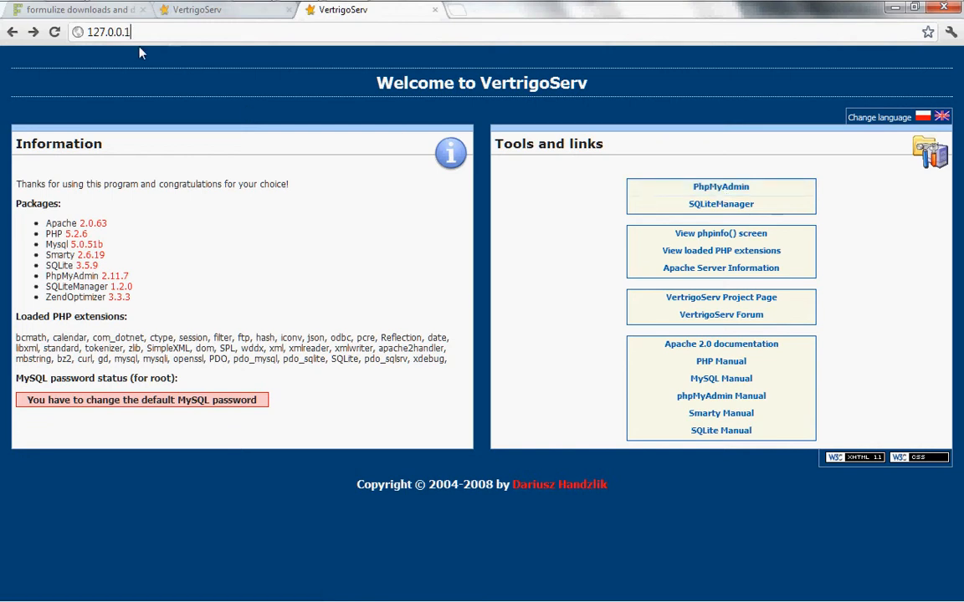
# Log in to phpMyAdmin as root with the MySQL administrator password
pyautogui.click(722, 186)
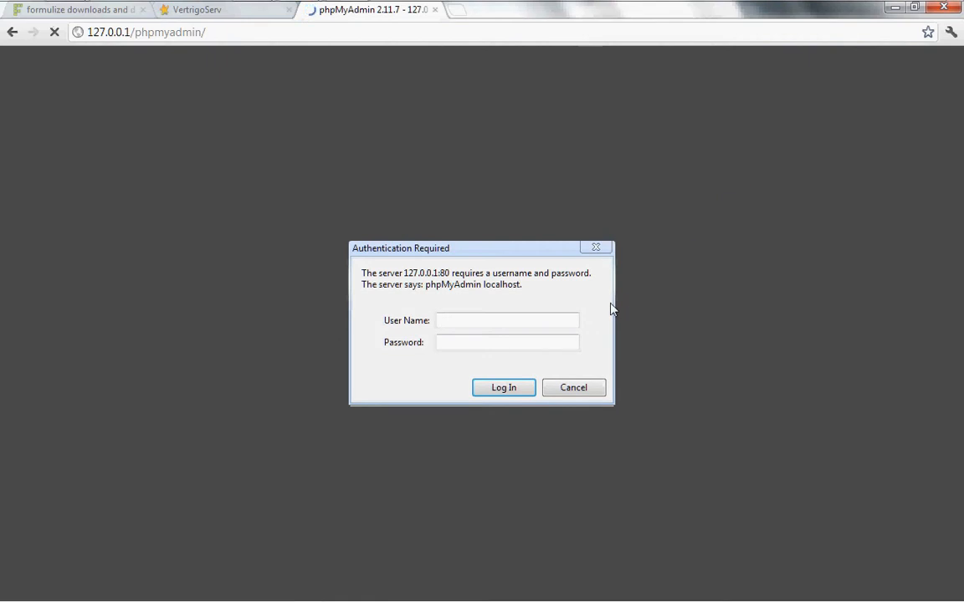
pyautogui.write('root')
pyautogui.press('Tab')
pyautogui.write('vertrig')
pyautogui.hotkey('ctrl', 'a')
pyautogui.write('vertrigo')
pyautogui.click(511, 390)
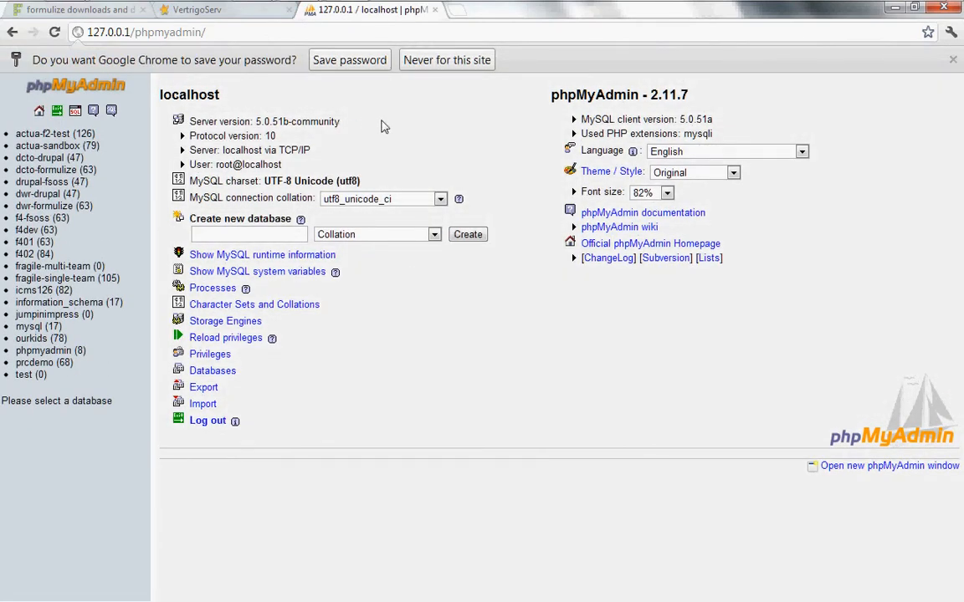
# Create a new empty database named f4tutorial
pyautogui.click(246, 237)
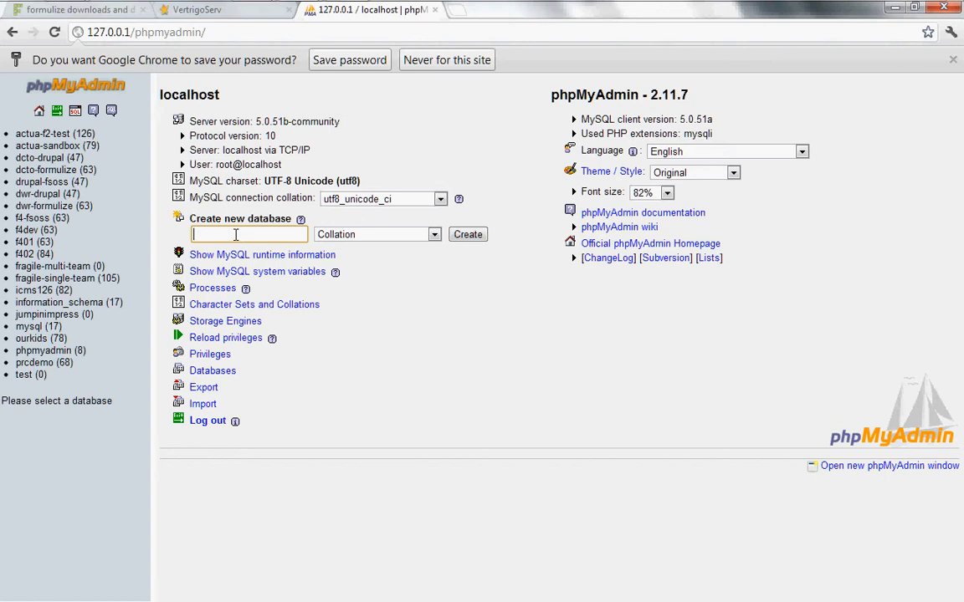
pyautogui.write('f4tu')
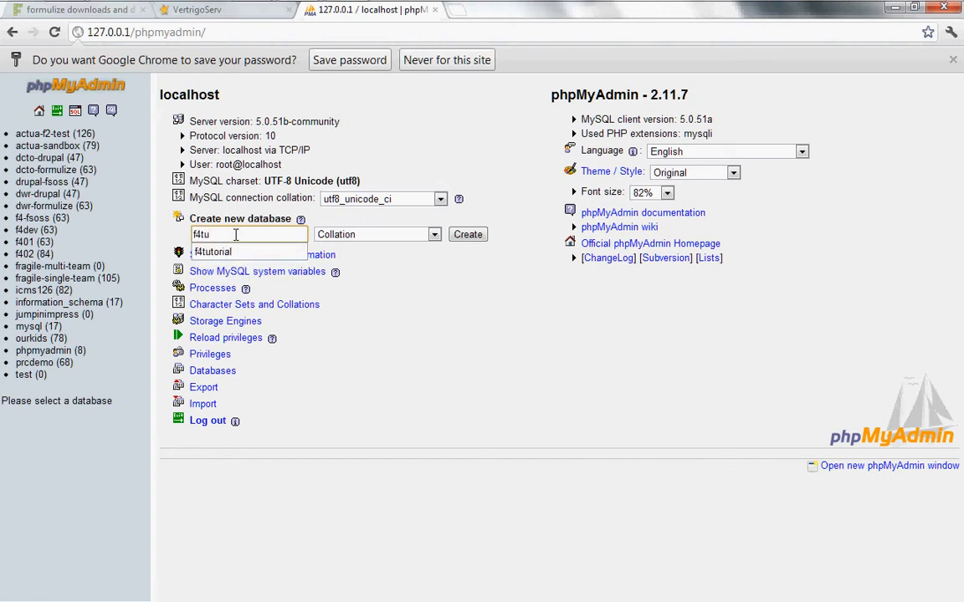
pyautogui.press('Down')
pyautogui.press('Return')
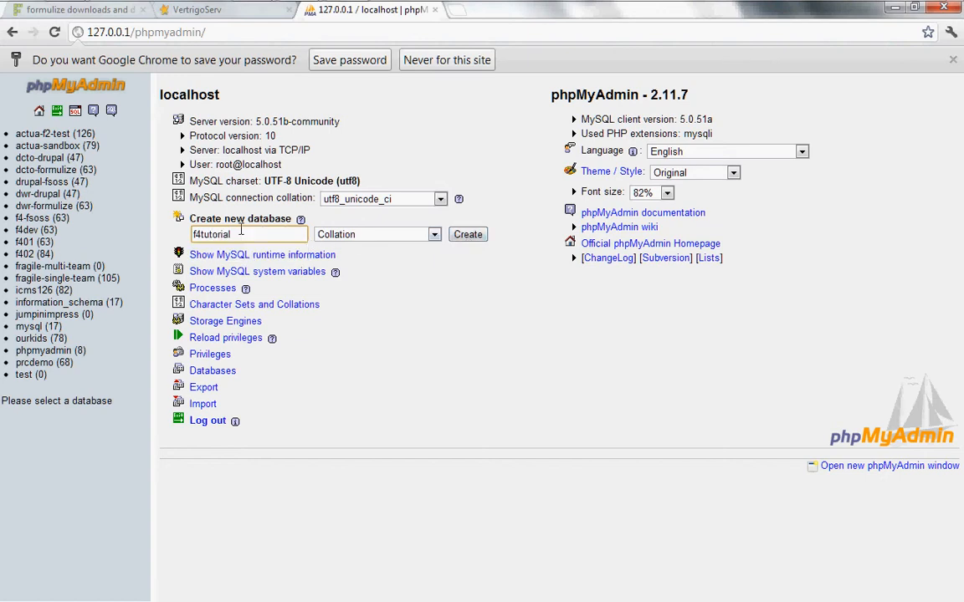
pyautogui.click(470, 236)
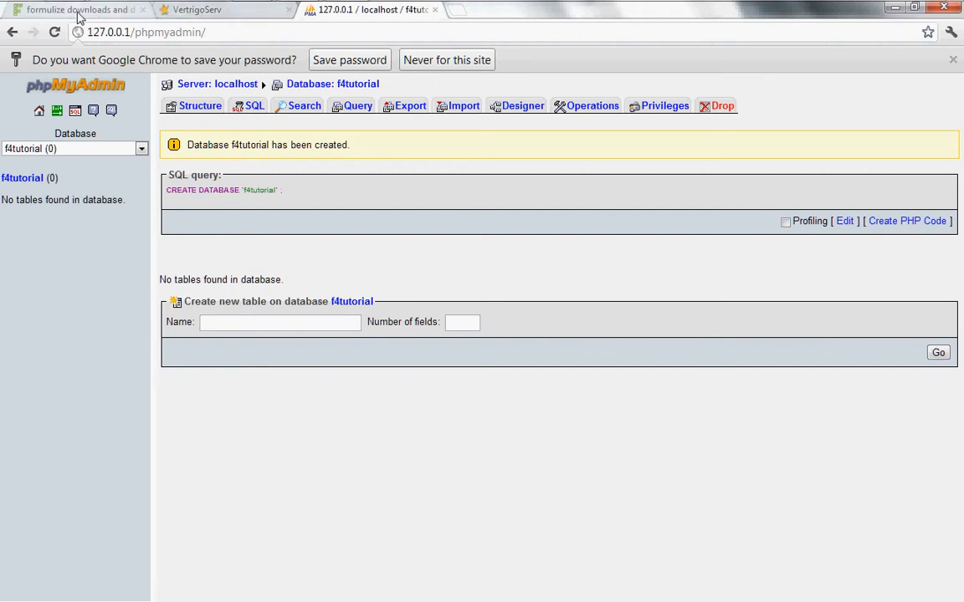
pyautogui.moveTo(64, 17)
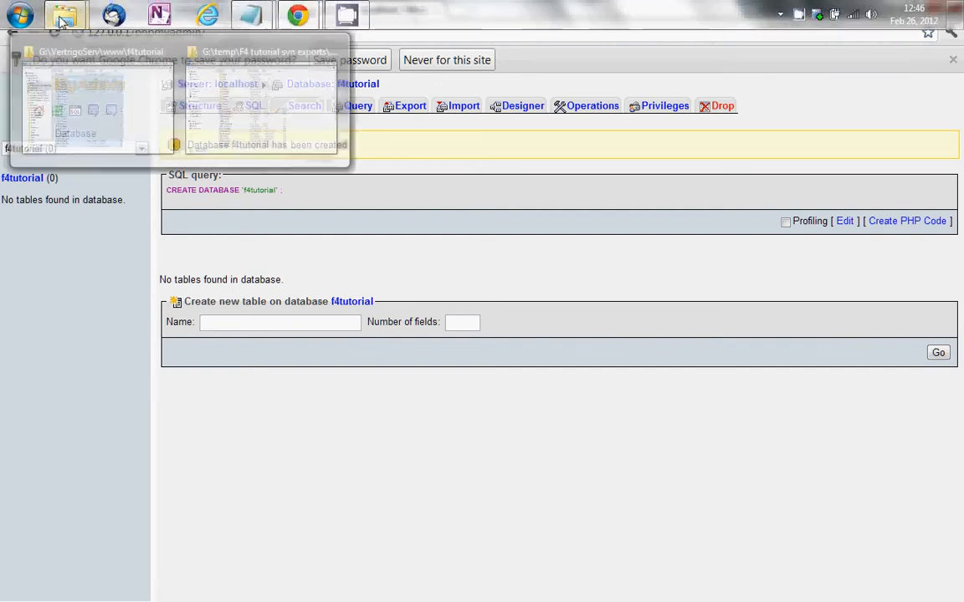
pyautogui.click(113, 100)
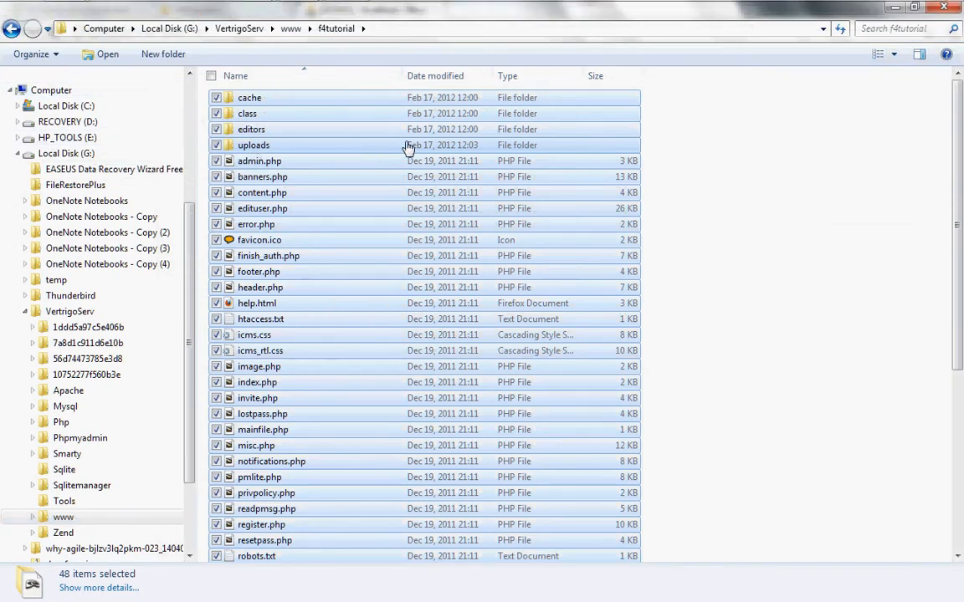
pyautogui.click(679, 154)
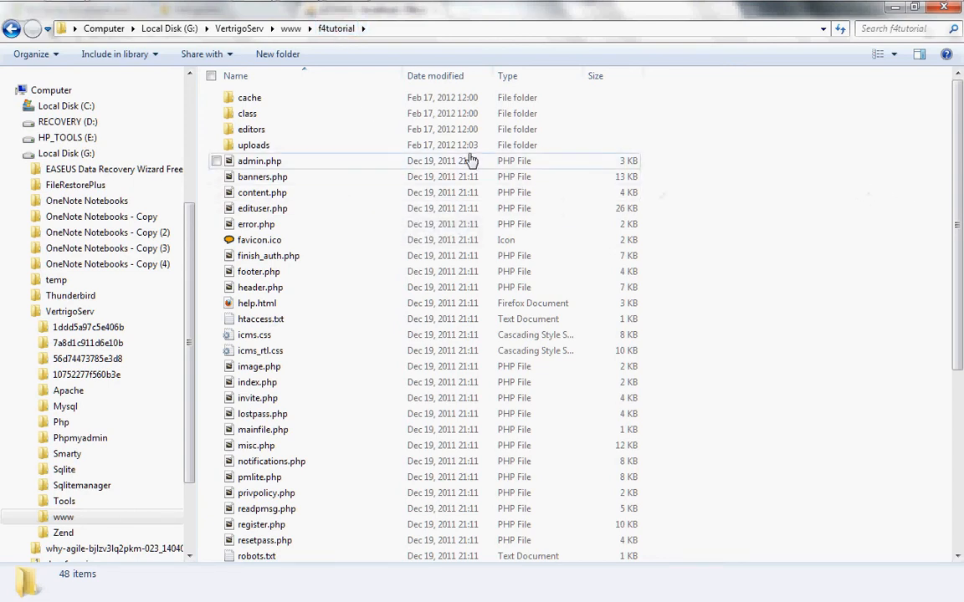
pyautogui.moveTo(291, 7)
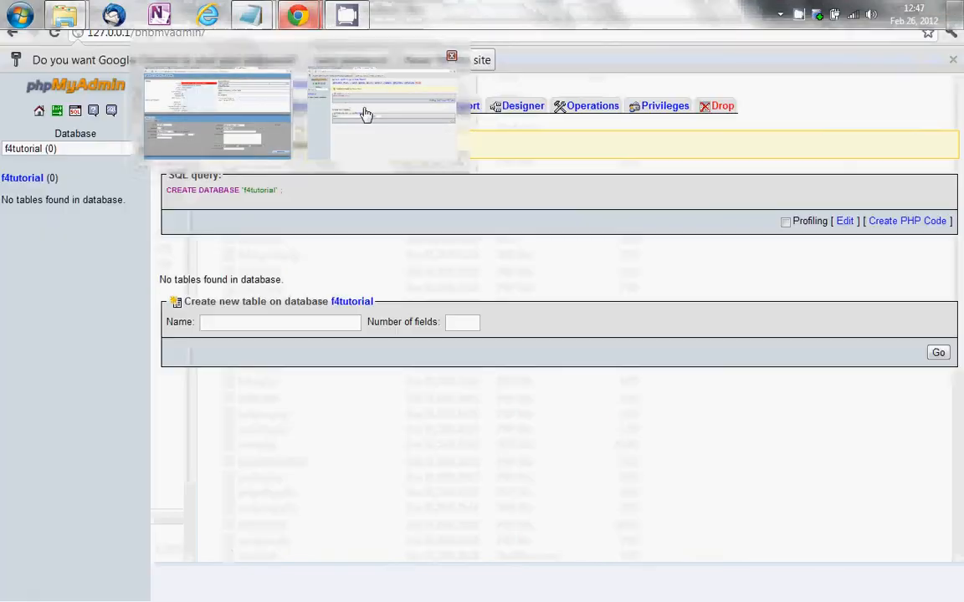
pyautogui.click(366, 113)
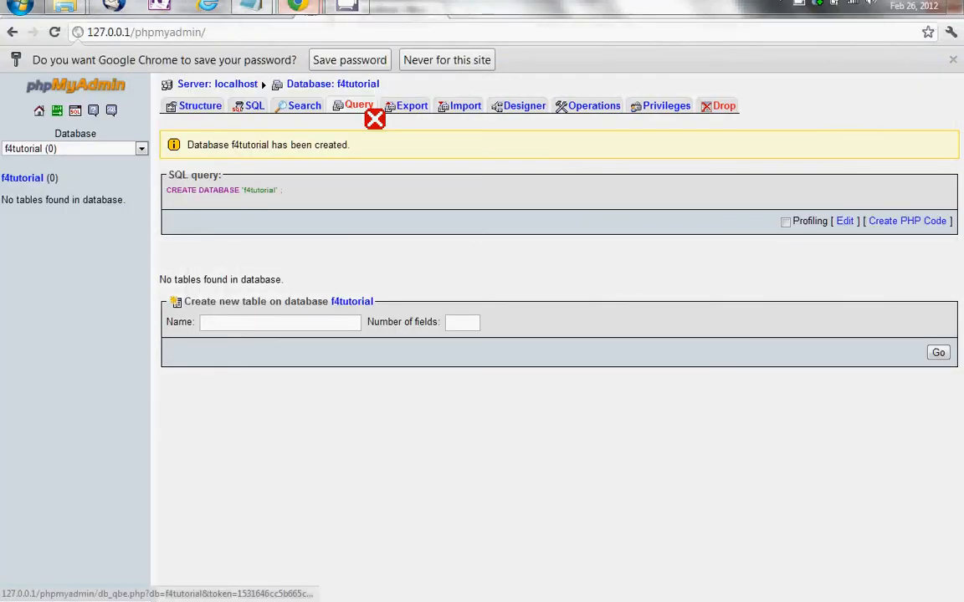
# Enter 127.0.0.1/f4tutorial in a new tab, glance at the f4tutorial folder, then return to Chrome
pyautogui.click(459, 10)
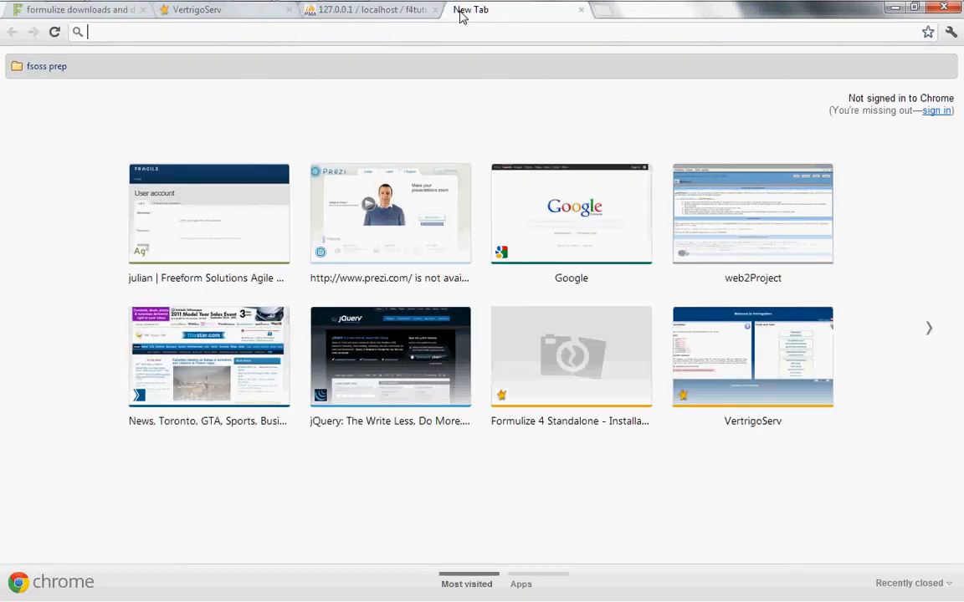
pyautogui.write('127.0.0.1')
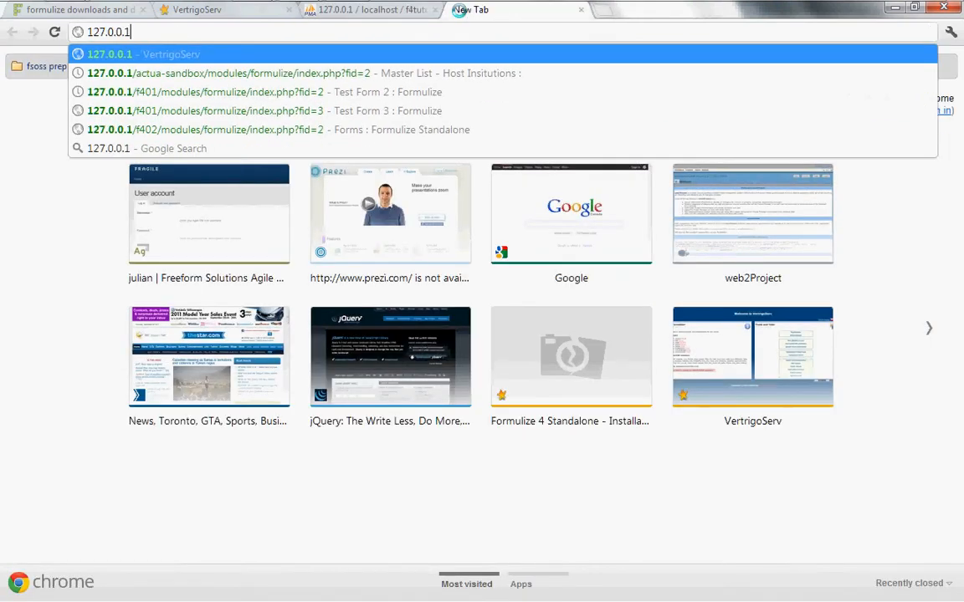
pyautogui.write('/f4tu')
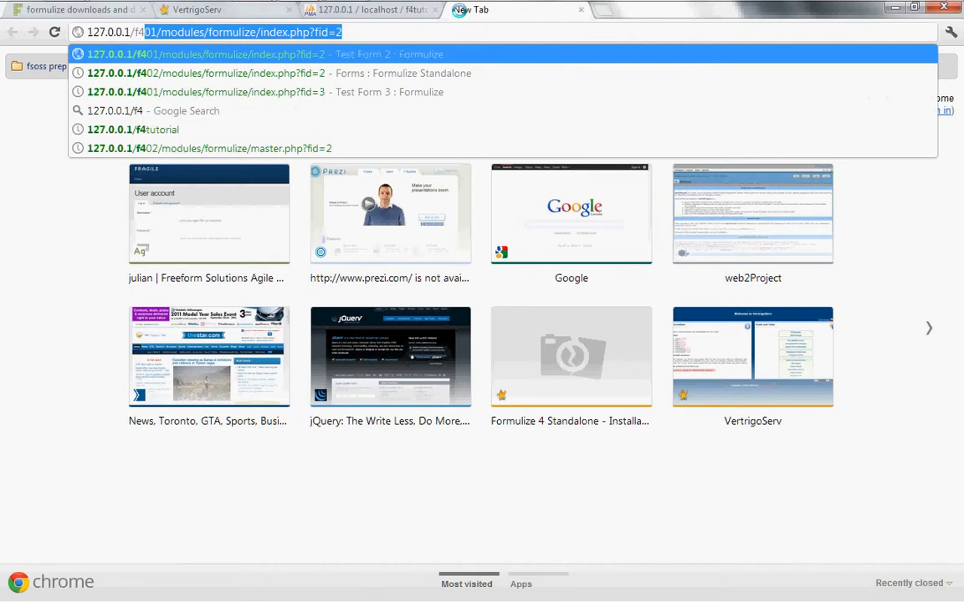
pyautogui.write('torial')
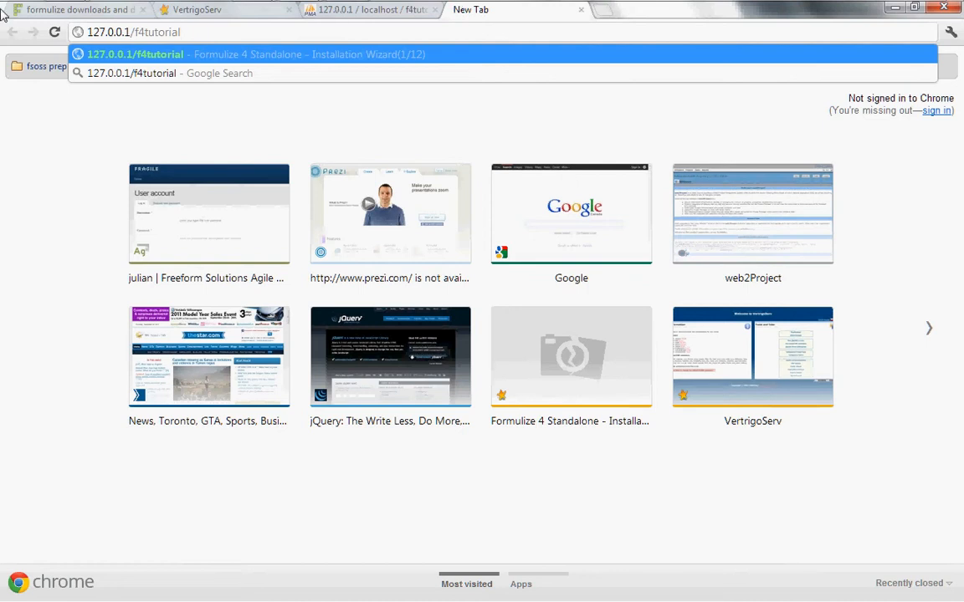
pyautogui.click(66, 15)
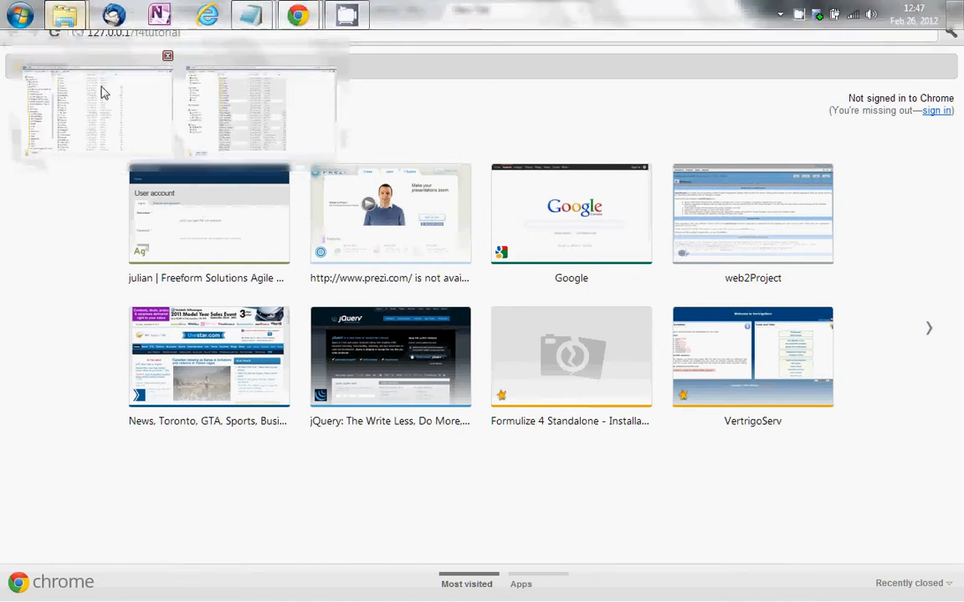
pyautogui.click(100, 90)
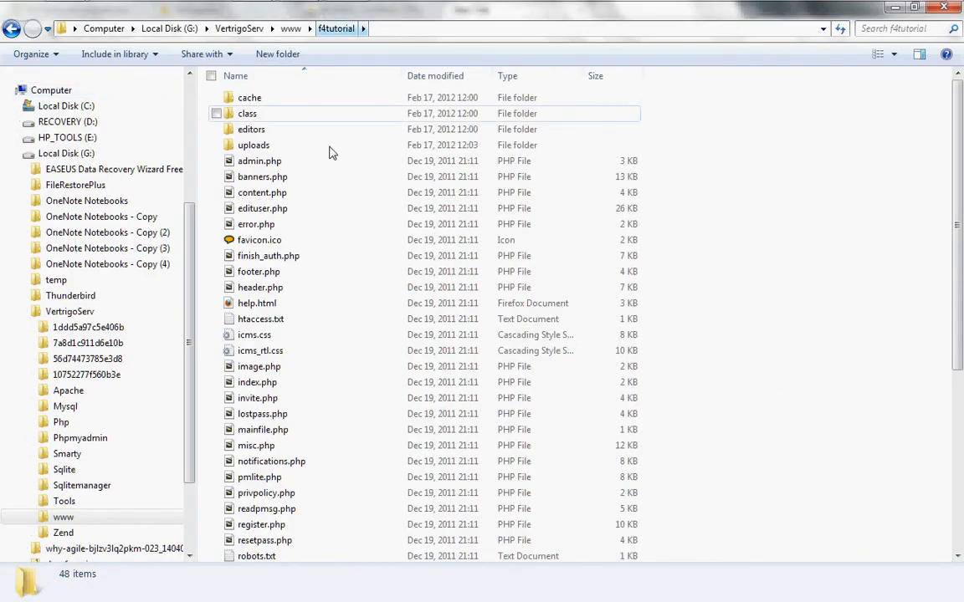
pyautogui.moveTo(305, 17)
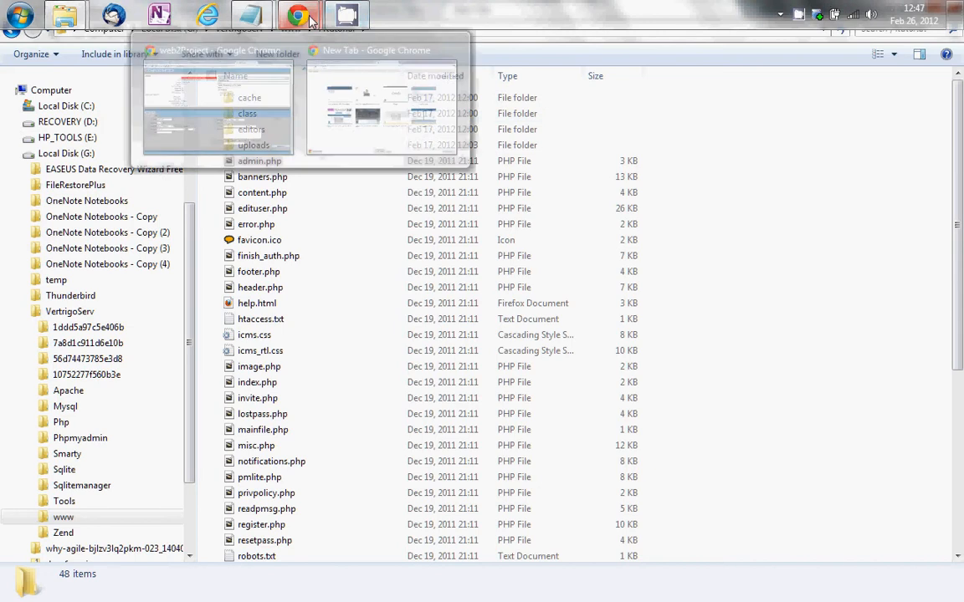
pyautogui.moveTo(326, 104)
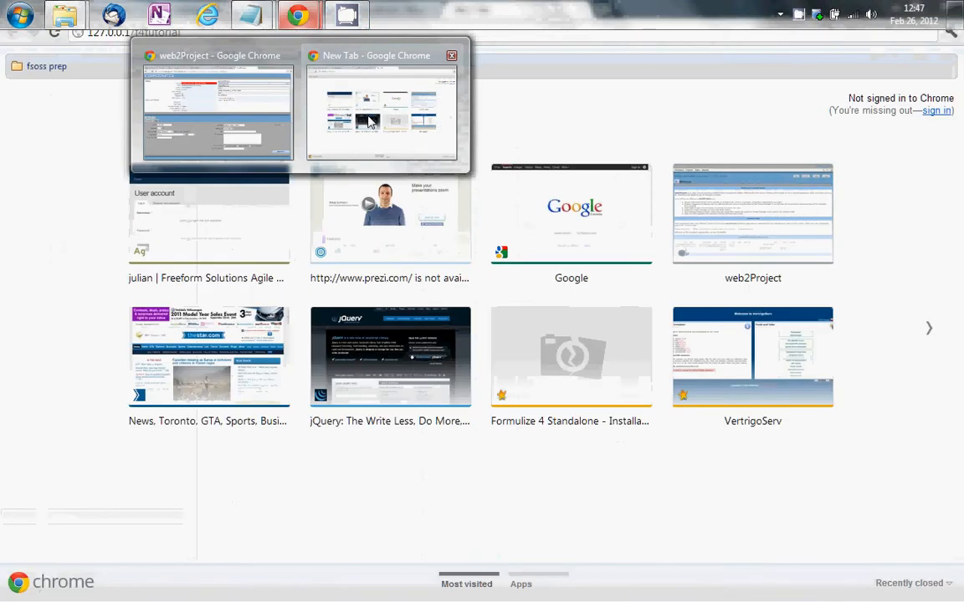
pyautogui.click(318, 113)
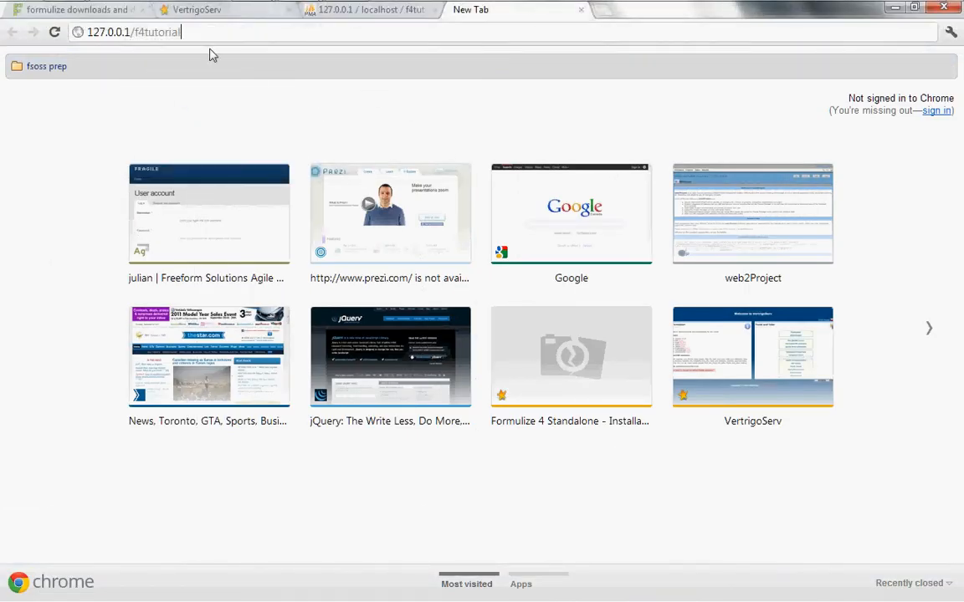
# Load 127.0.0.1/f4tutorial to reach the wizard's Choose your language step with English
pyautogui.press('Return')
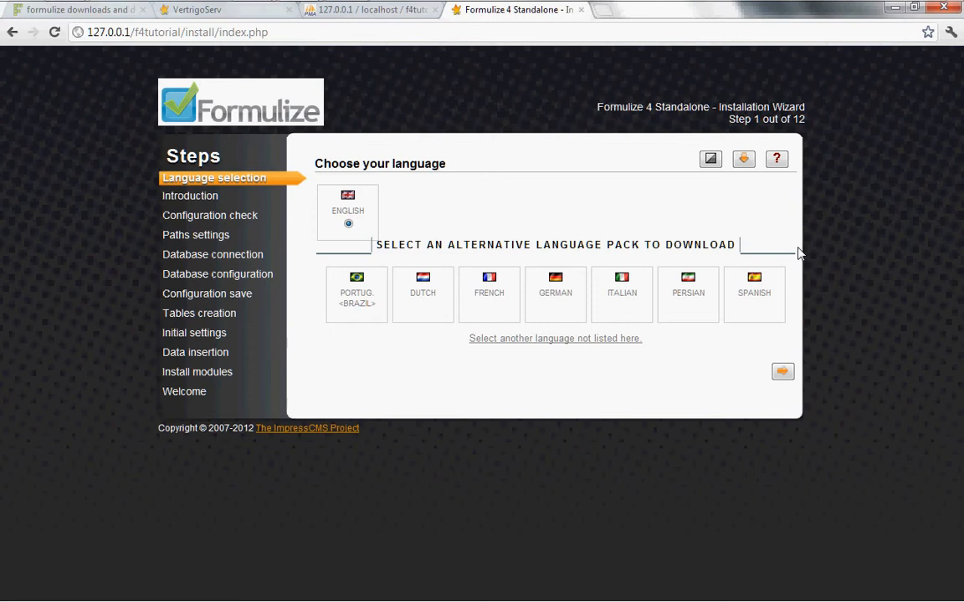
# Advance to the Introduction step and highlight the writable-folders and mainfile.php requirements
pyautogui.click(782, 374)
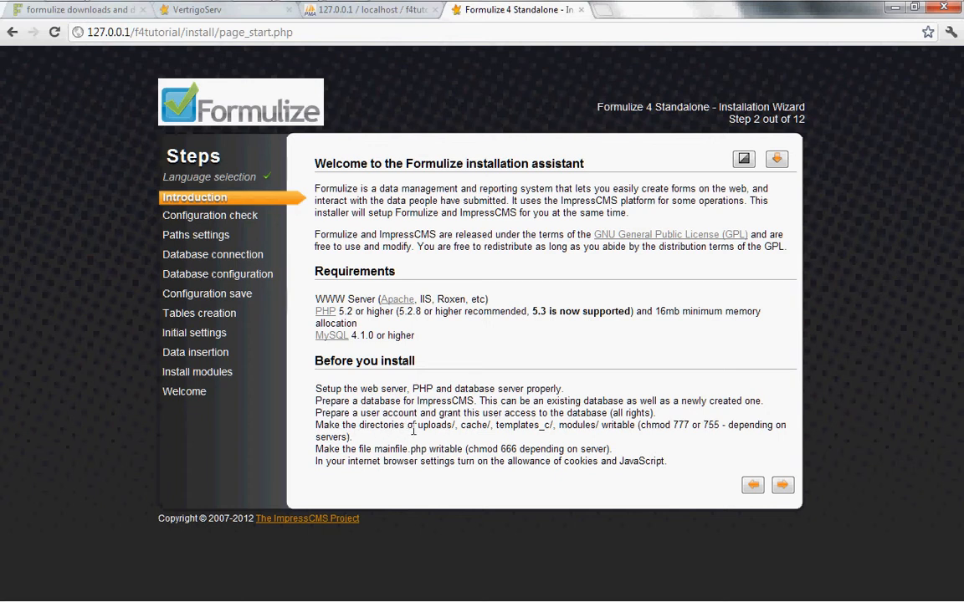
pyautogui.moveTo(421, 428); pyautogui.dragTo(602, 430)
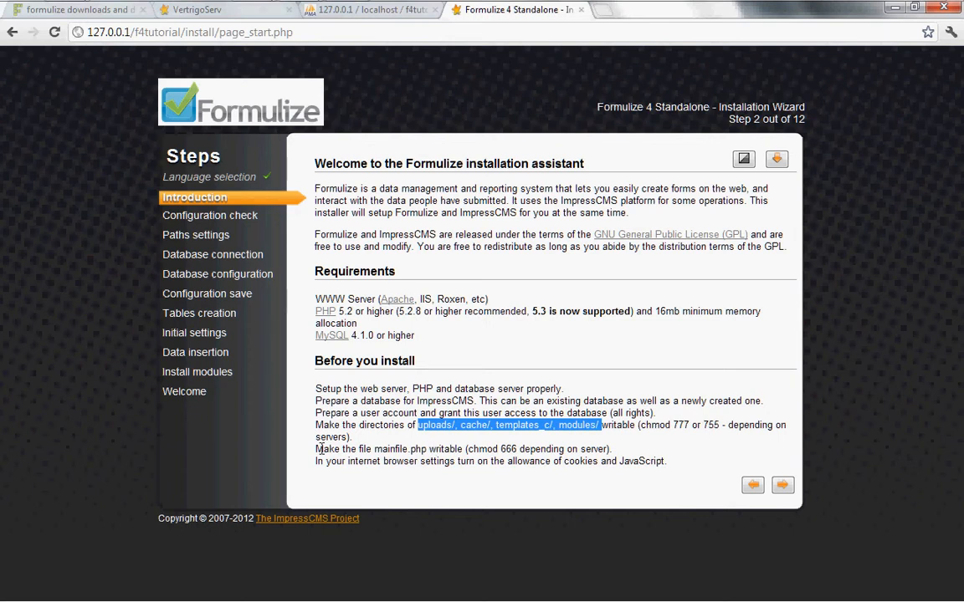
pyautogui.moveTo(374, 450); pyautogui.dragTo(429, 450)
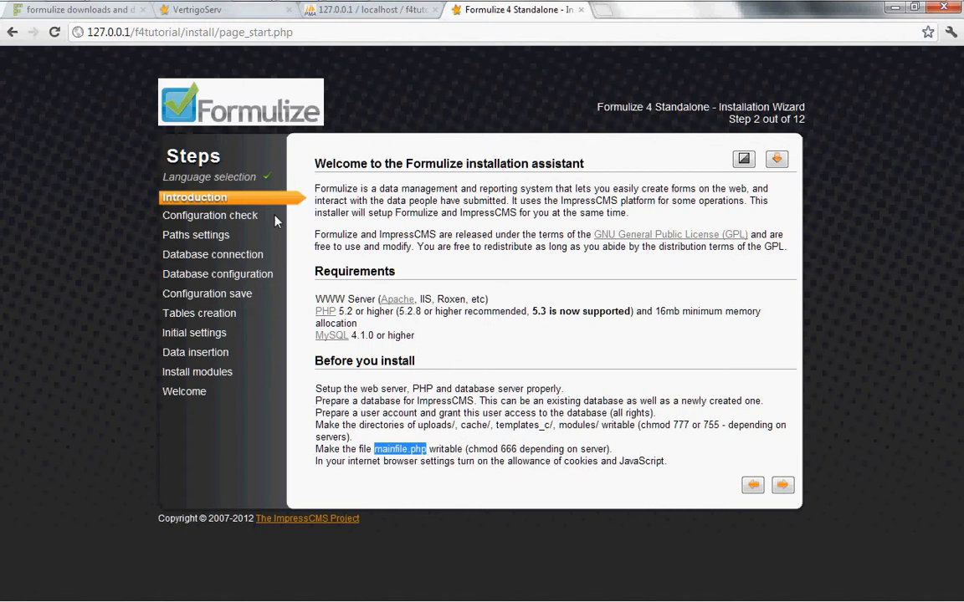
pyautogui.moveTo(66, 14)
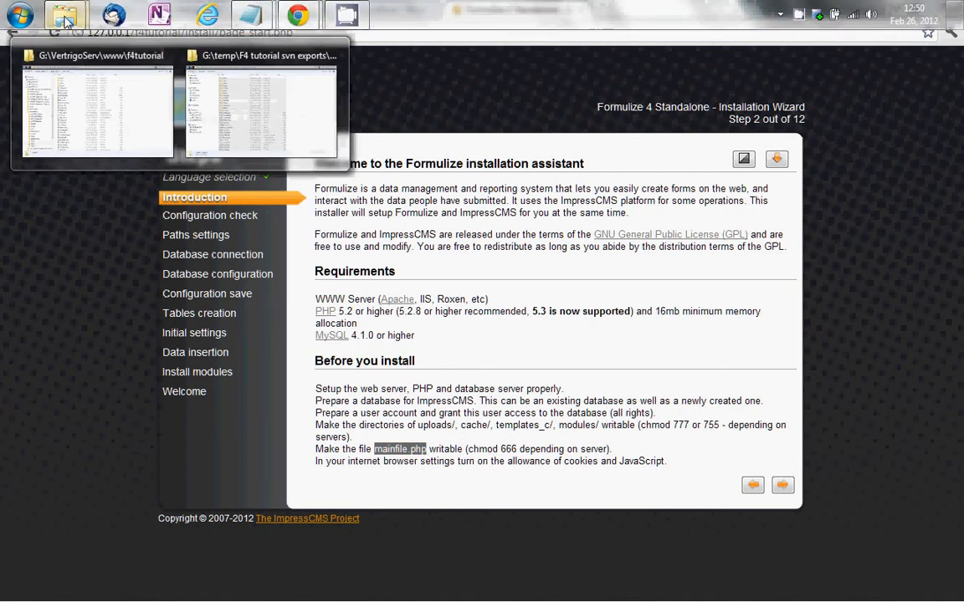
pyautogui.click(92, 81)
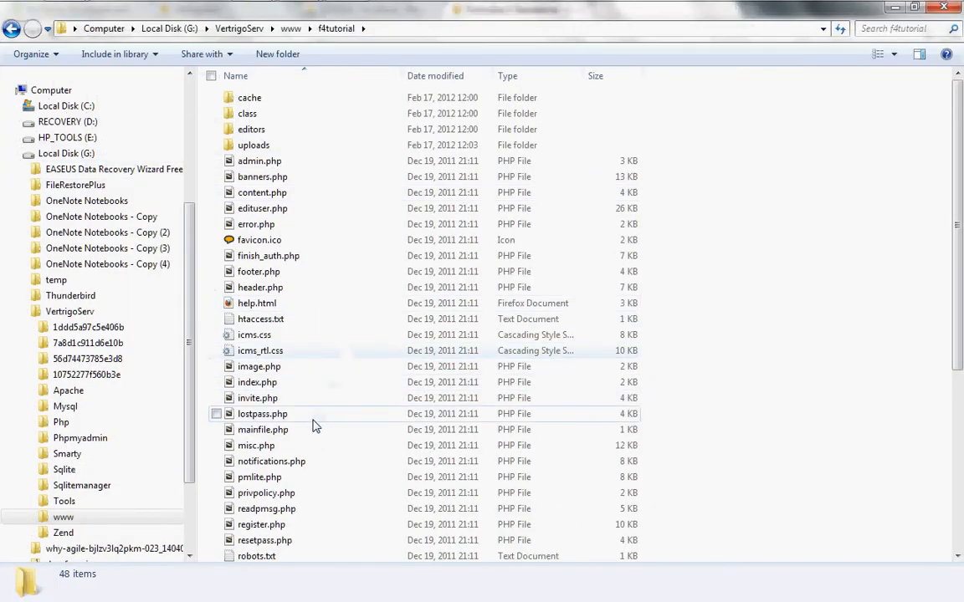
pyautogui.click(281, 432)
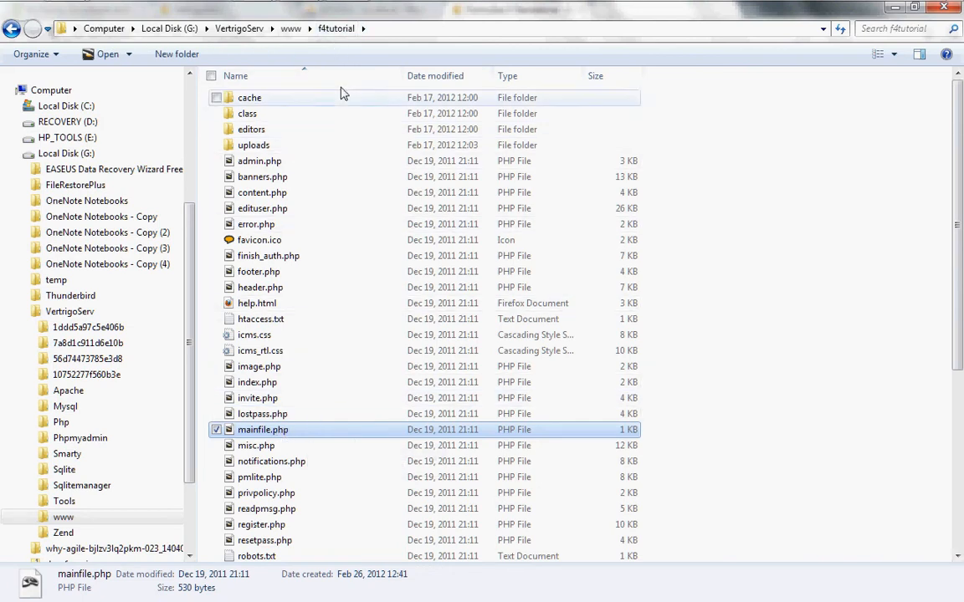
pyautogui.moveTo(297, 15)
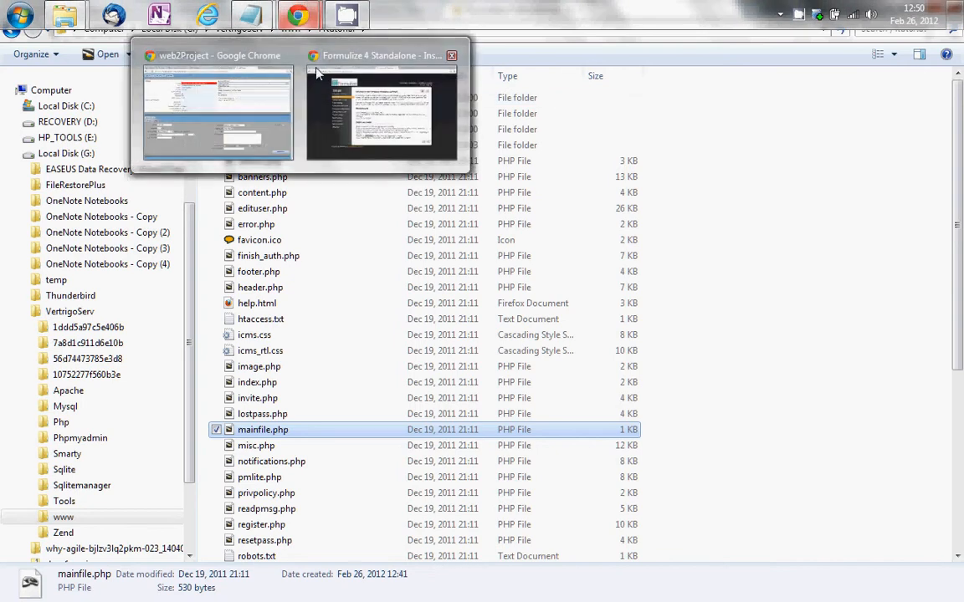
pyautogui.click(350, 128)
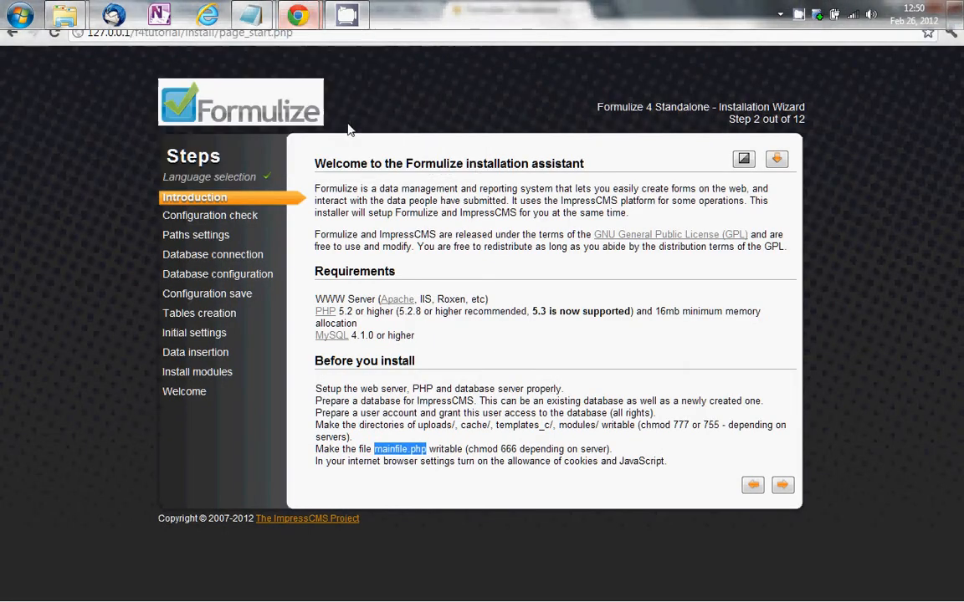
# Clear the text highlight and continue to Step 3, Configuration check, where everything passes
pyautogui.click(622, 454)
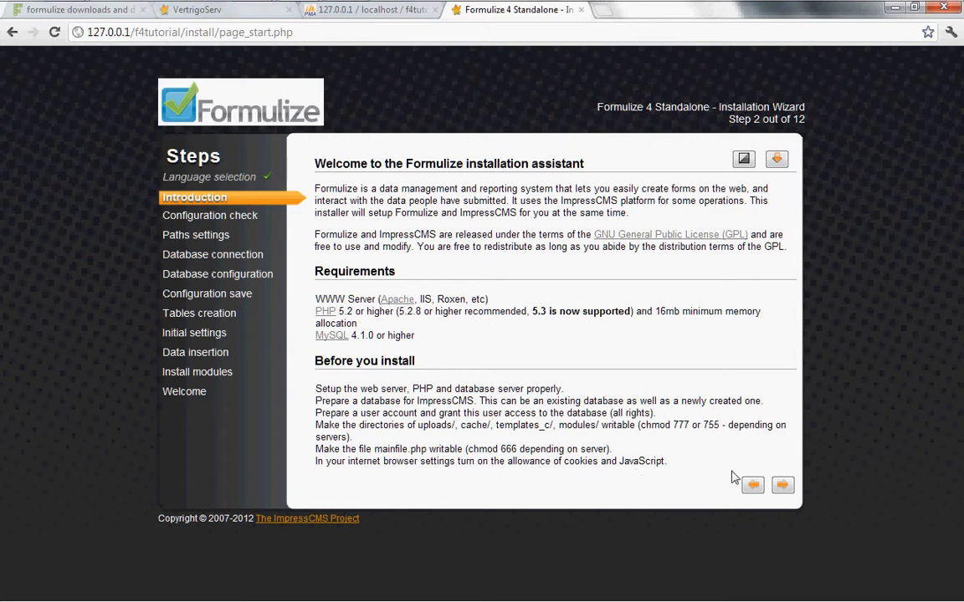
pyautogui.click(782, 486)
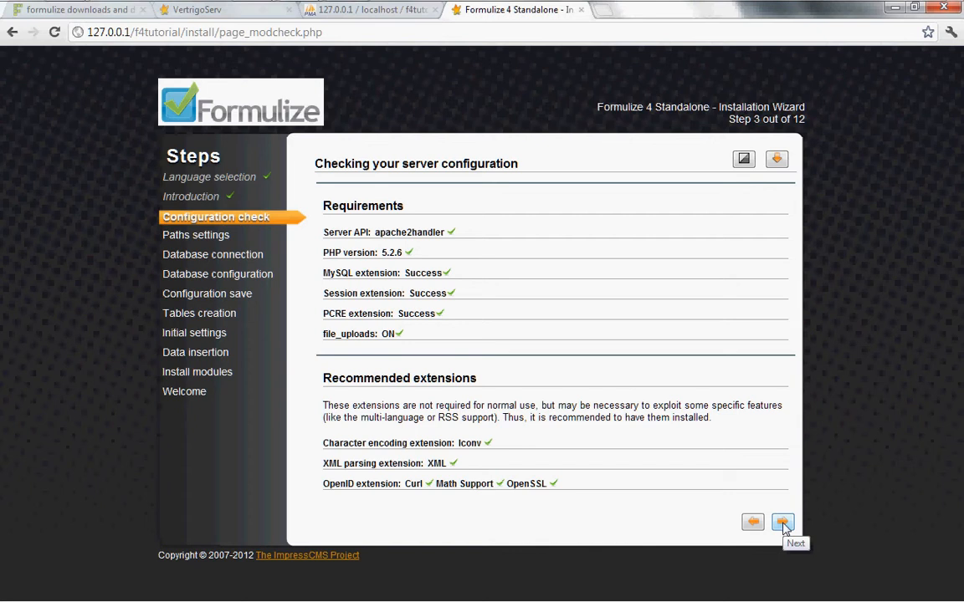
# Move to Paths settings, check the www physical path, and select the suggested trust path field
pyautogui.click(784, 523)
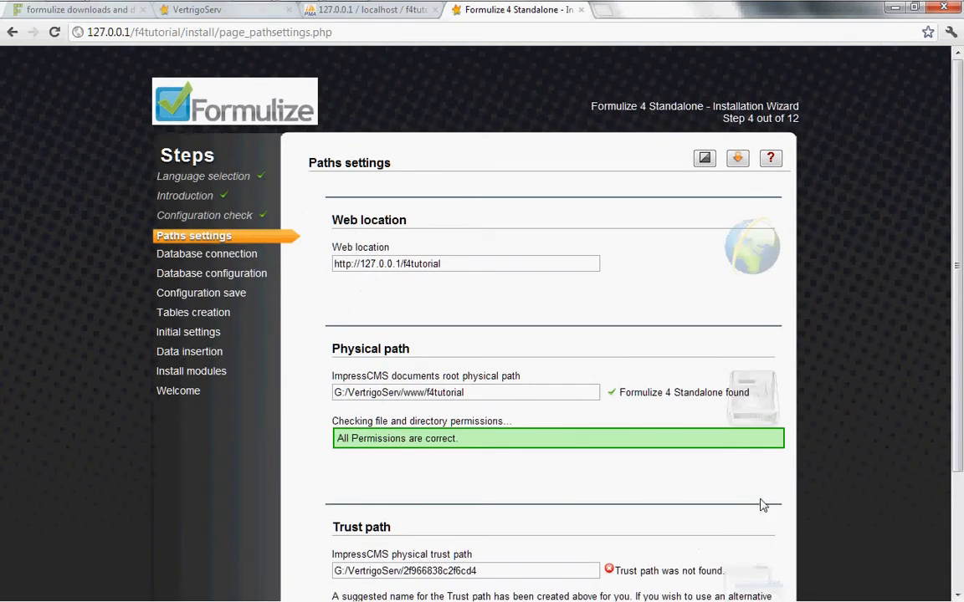
pyautogui.scroll(-3, 607, 351)
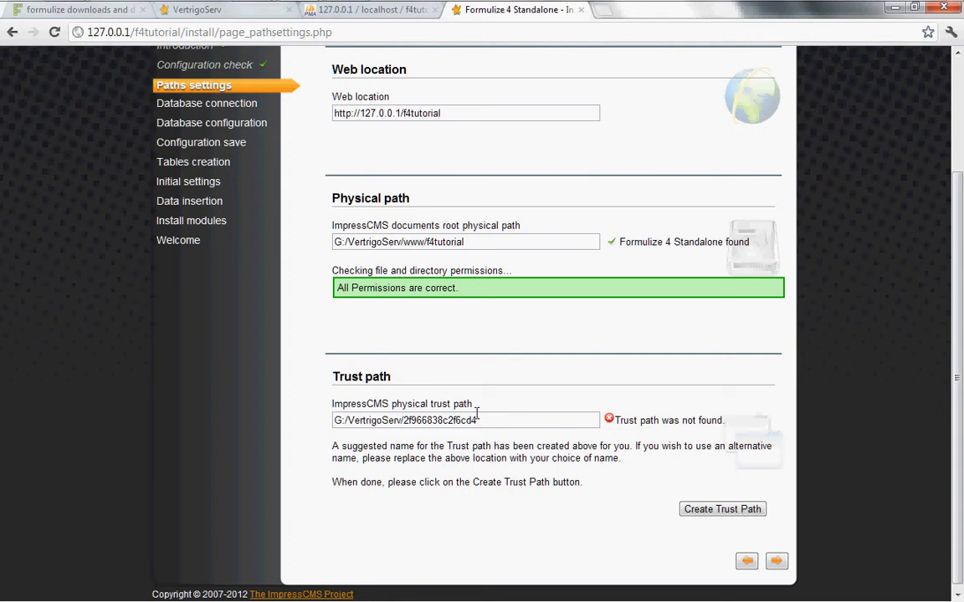
pyautogui.moveTo(405, 243); pyautogui.dragTo(421, 248)
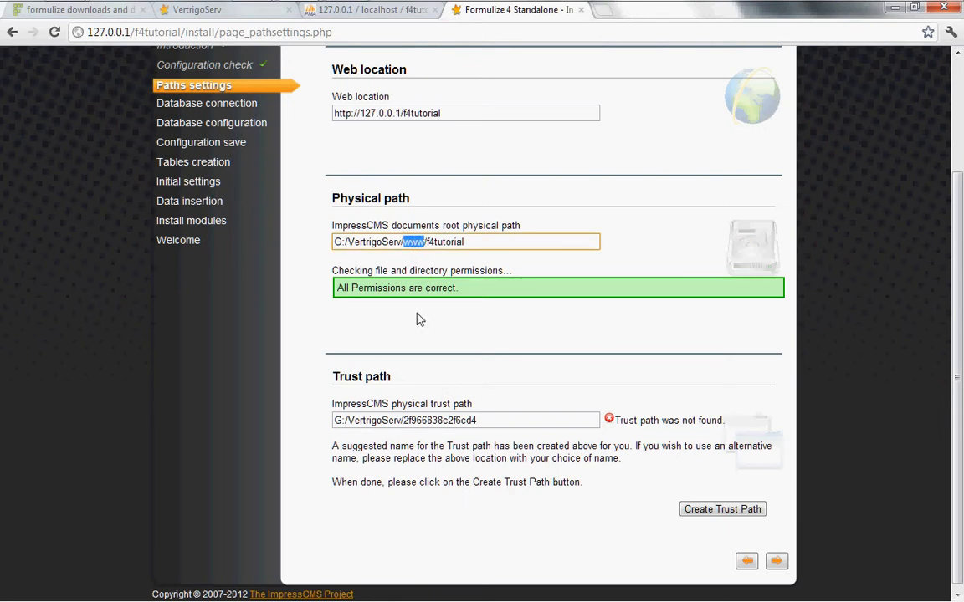
pyautogui.click(404, 420)
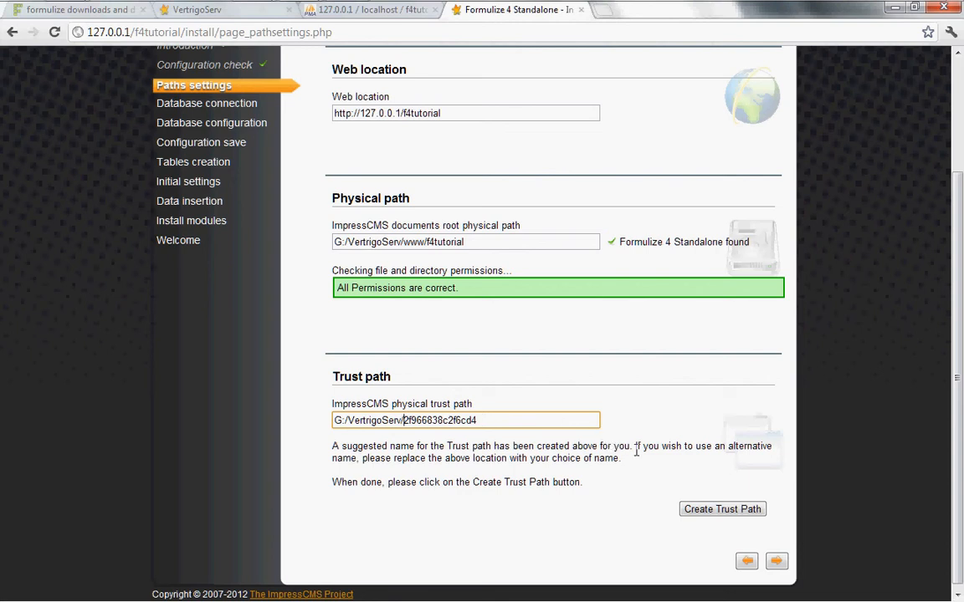
# Create the suggested trust path folder and continue to the Database connection step
pyautogui.click(720, 512)
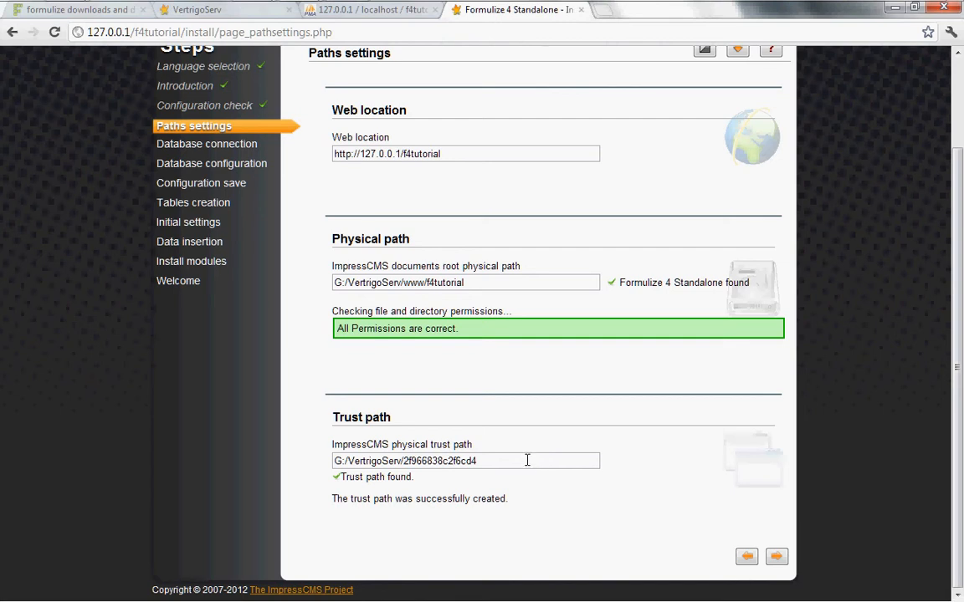
pyautogui.click(777, 559)
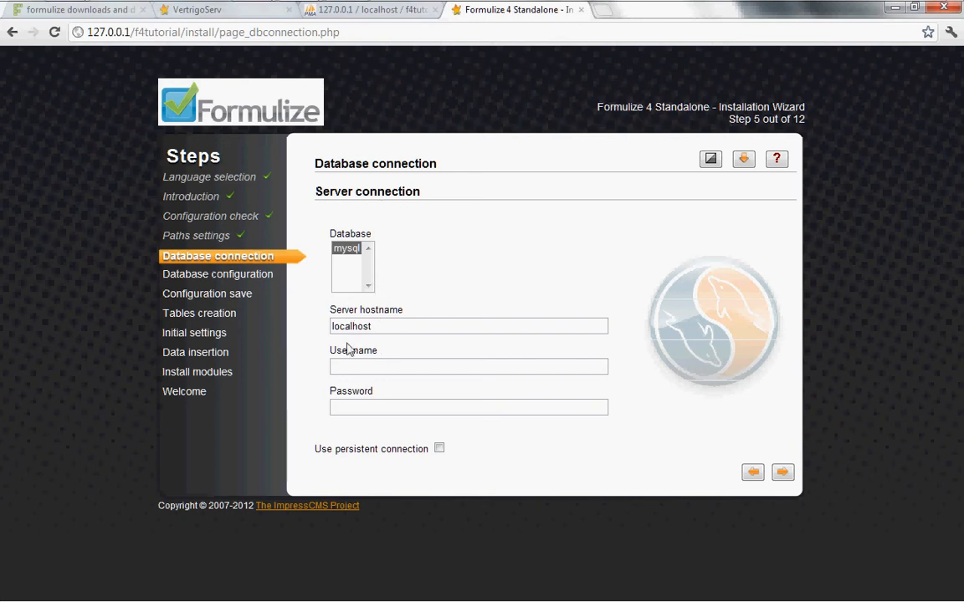
# Enter root as the database user name and fill in the MySQL password
pyautogui.click(373, 366)
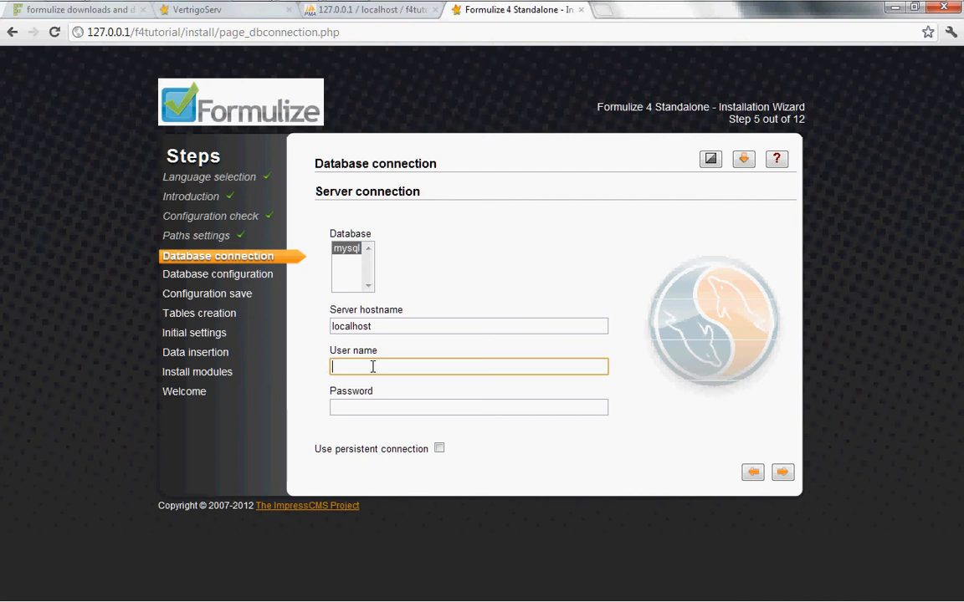
pyautogui.write('root')
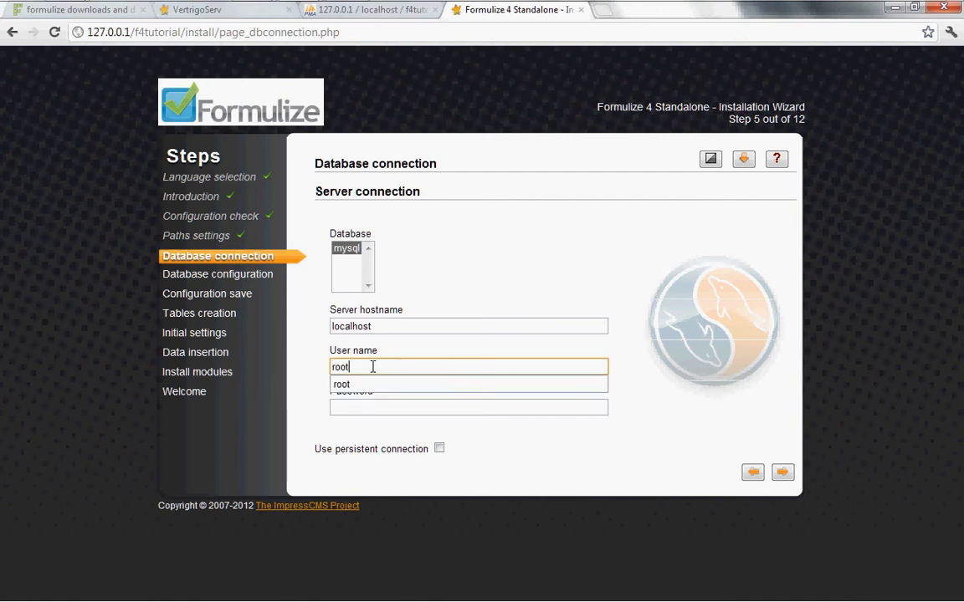
pyautogui.press('Tab')
pyautogui.write('password')
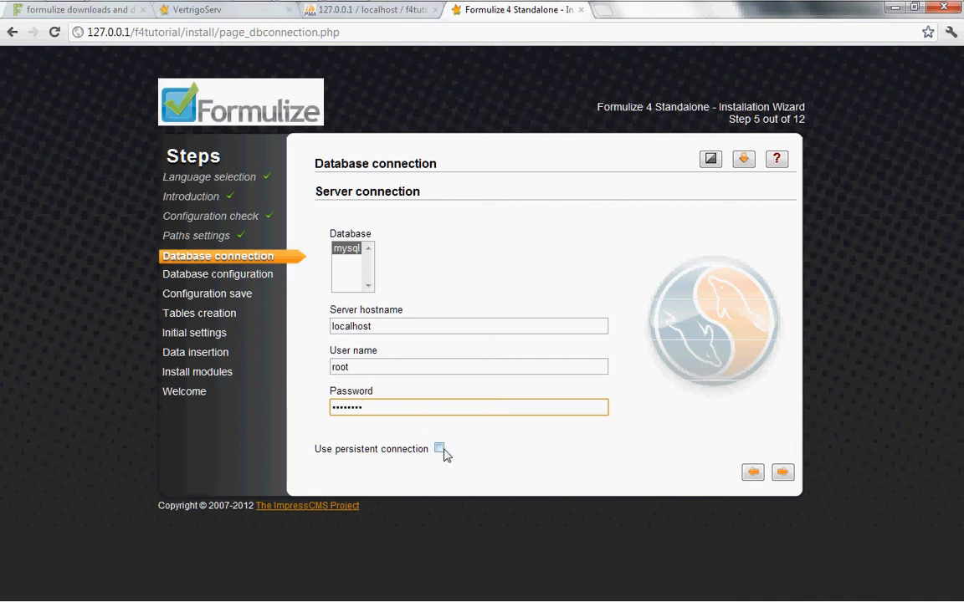
# On Database configuration, choose f4tutorial as the database name, keeping utf8 and utf8_general_ci
pyautogui.click(783, 473)
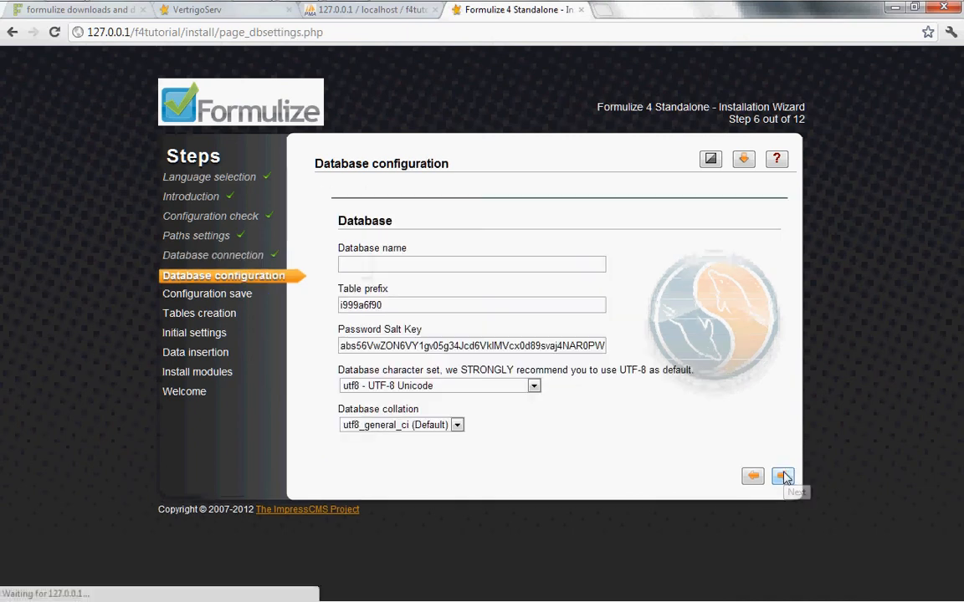
pyautogui.click(364, 261)
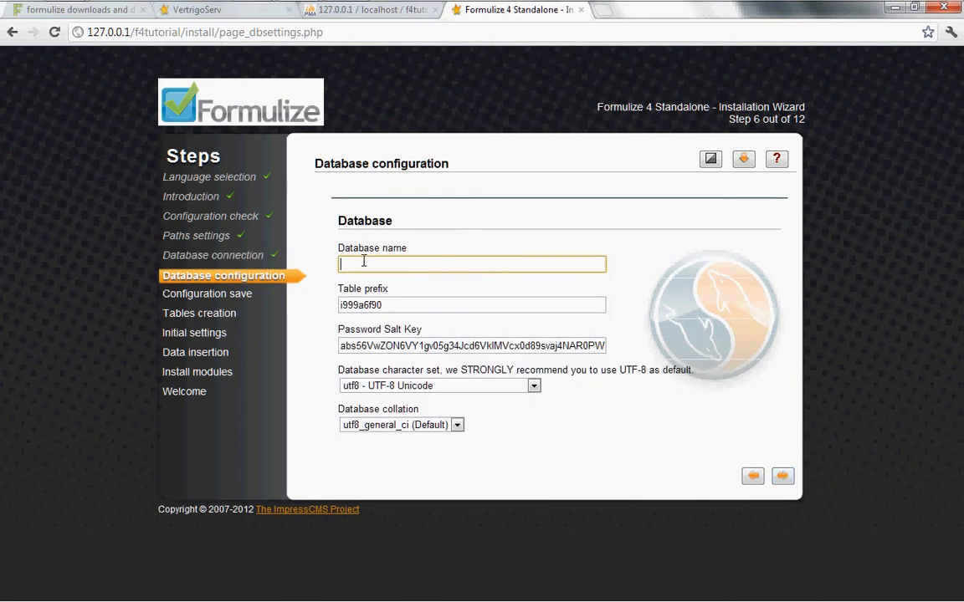
pyautogui.write('f4')
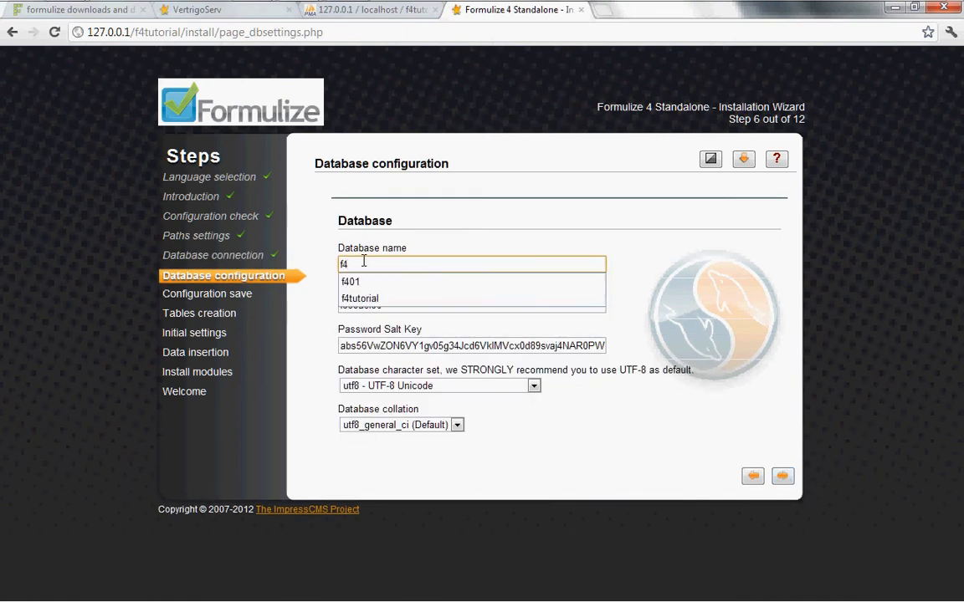
pyautogui.click(365, 299)
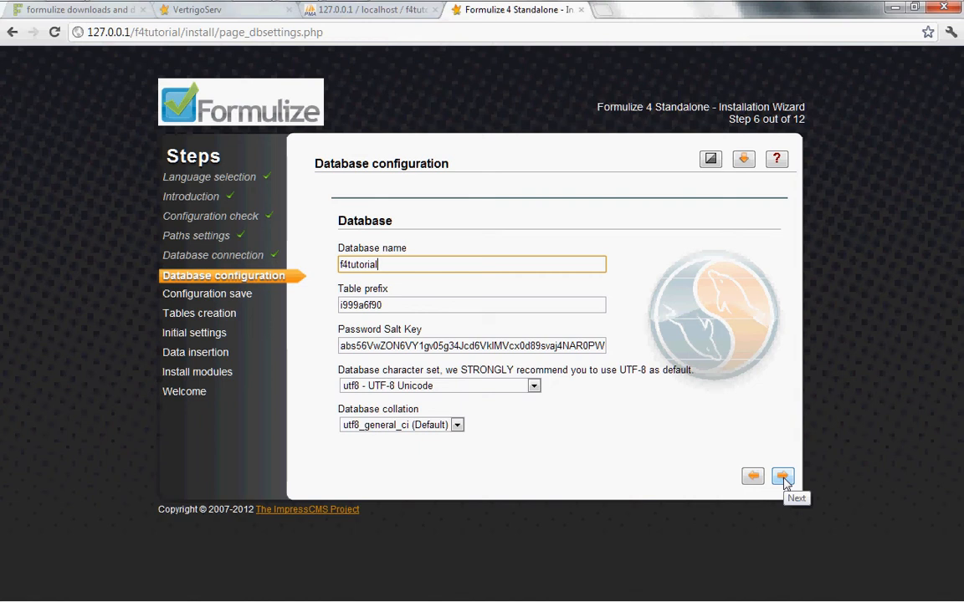
# Accept the database settings and save the configuration to mainfile.php
pyautogui.click(784, 481)
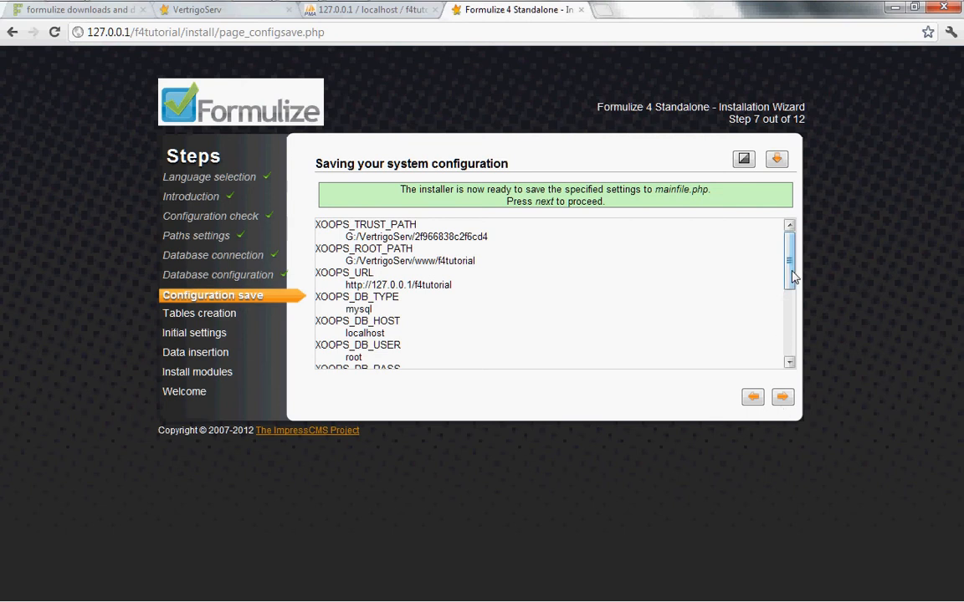
pyautogui.moveTo(787, 268); pyautogui.dragTo(789, 245)
pyautogui.click(783, 399)
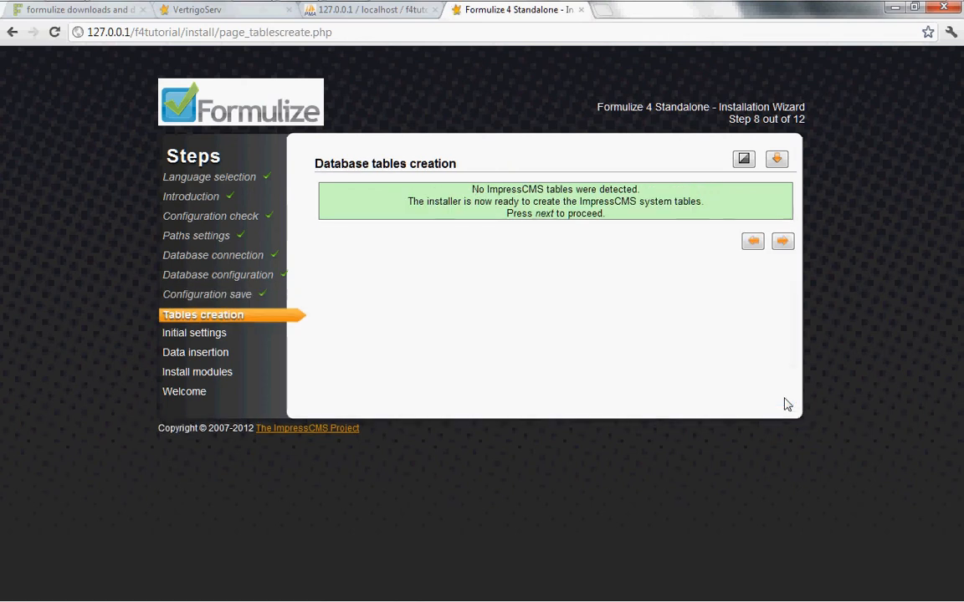
# Create the ImpressCMS system tables and continue to the administrator account form
pyautogui.click(785, 243)
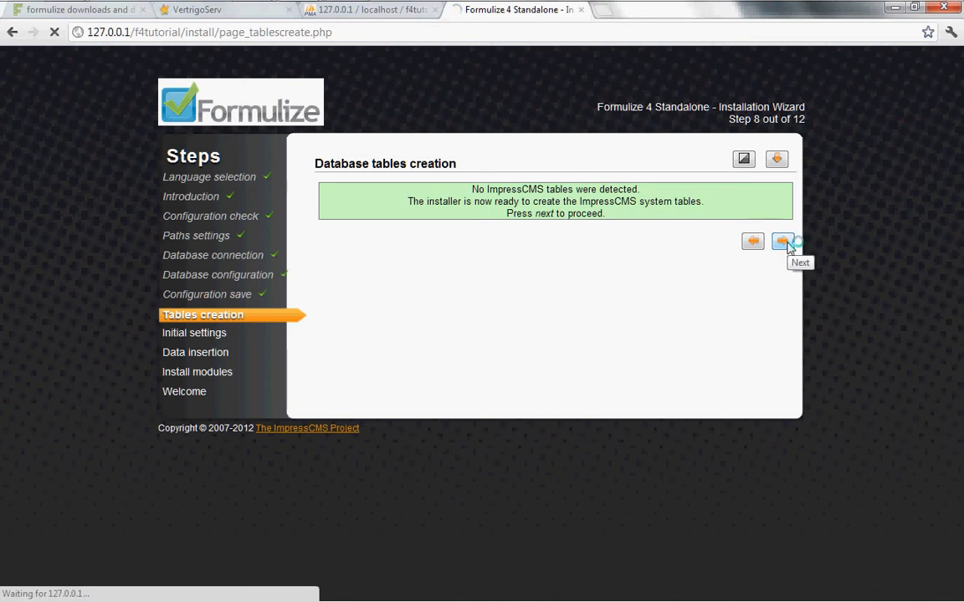
pyautogui.scroll(-3, 669, 364)
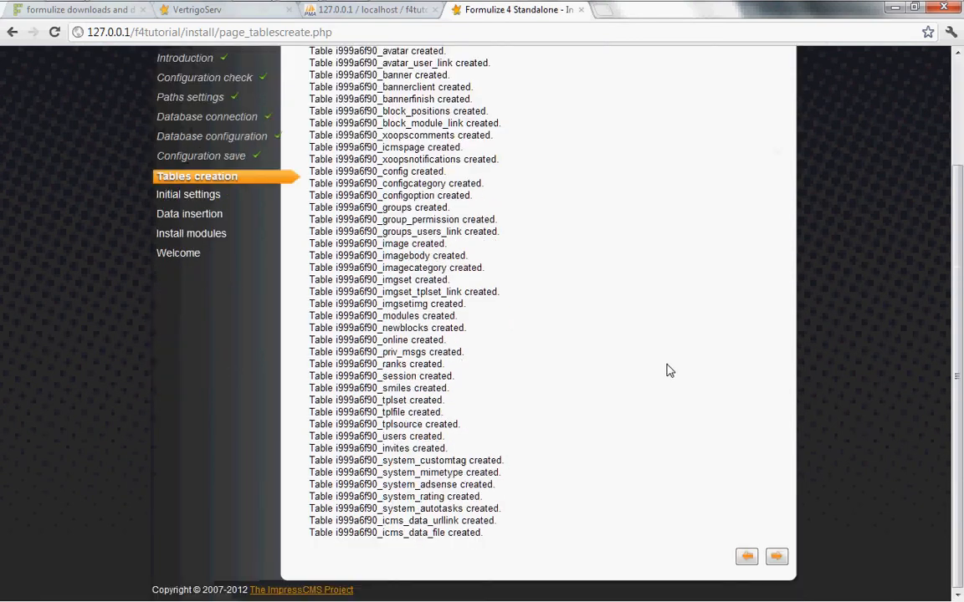
pyautogui.click(776, 559)
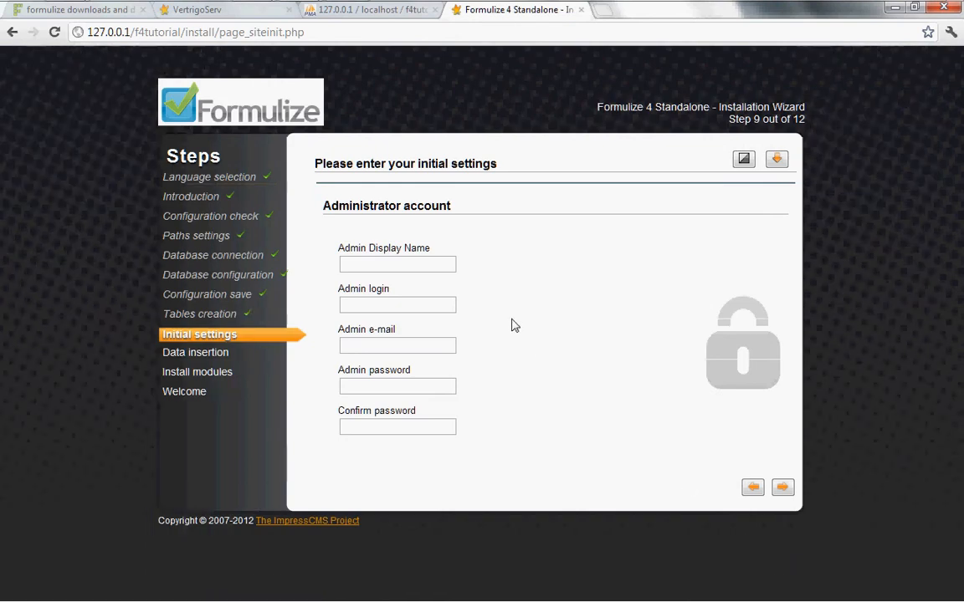
# Enter admin as the display name and login, and pick the suggested admin e-mail address
pyautogui.click(415, 262)
pyautogui.write('admin')
pyautogui.press('Tab')
pyautogui.write('admin')
pyautogui.press('Tab')
pyautogui.write('admin')
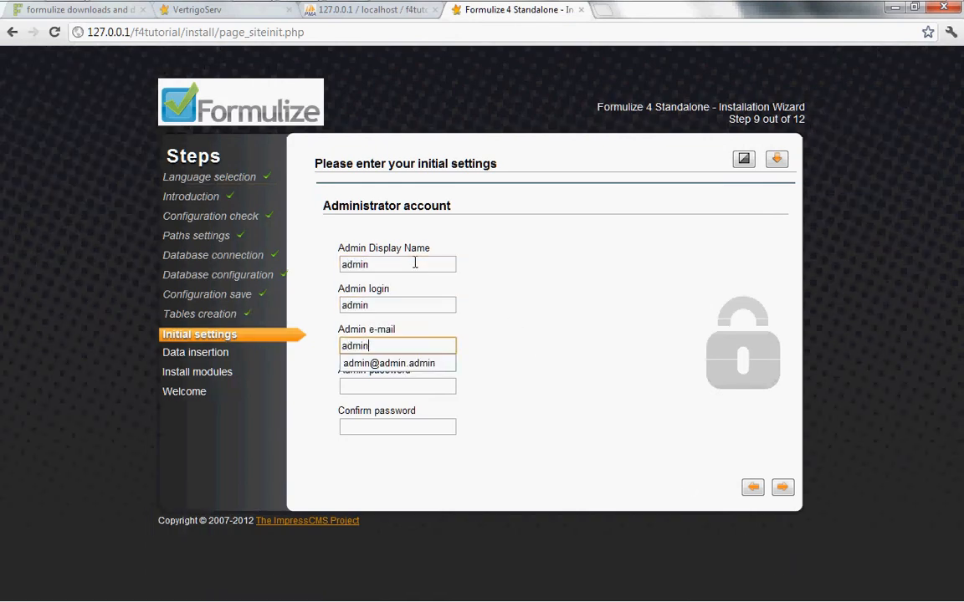
pyautogui.press('Down')
pyautogui.press('Return')
# Enter and confirm the admin password, then submit the administrator account settings
pyautogui.press('Tab')
pyautogui.write('admin')
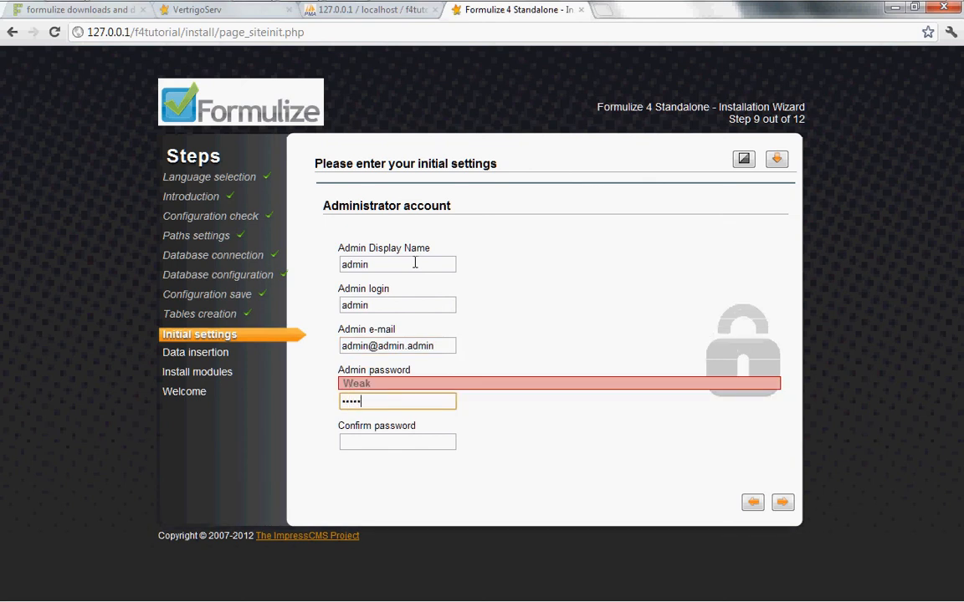
pyautogui.press('Tab')
pyautogui.write('admin')
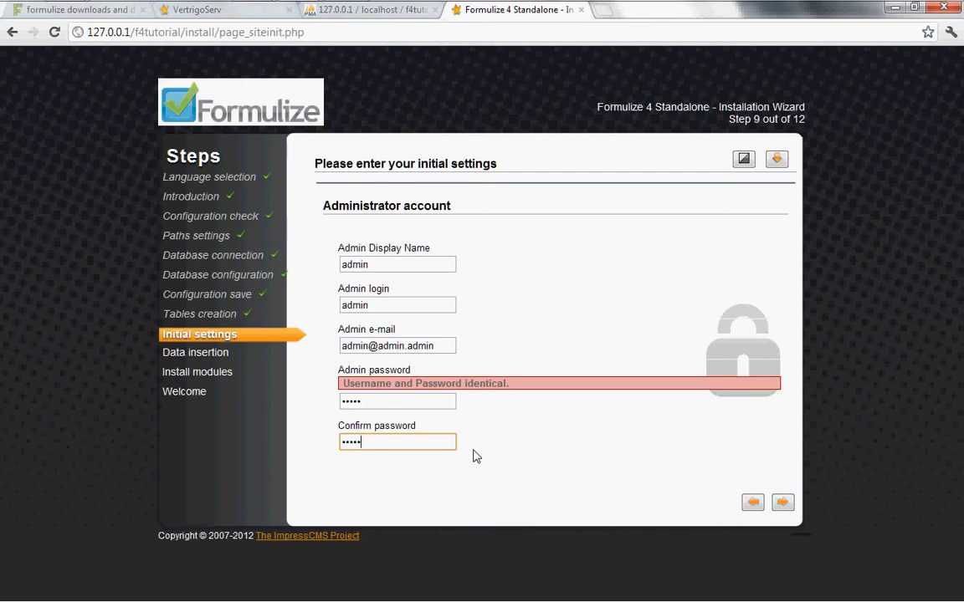
pyautogui.click(782, 503)
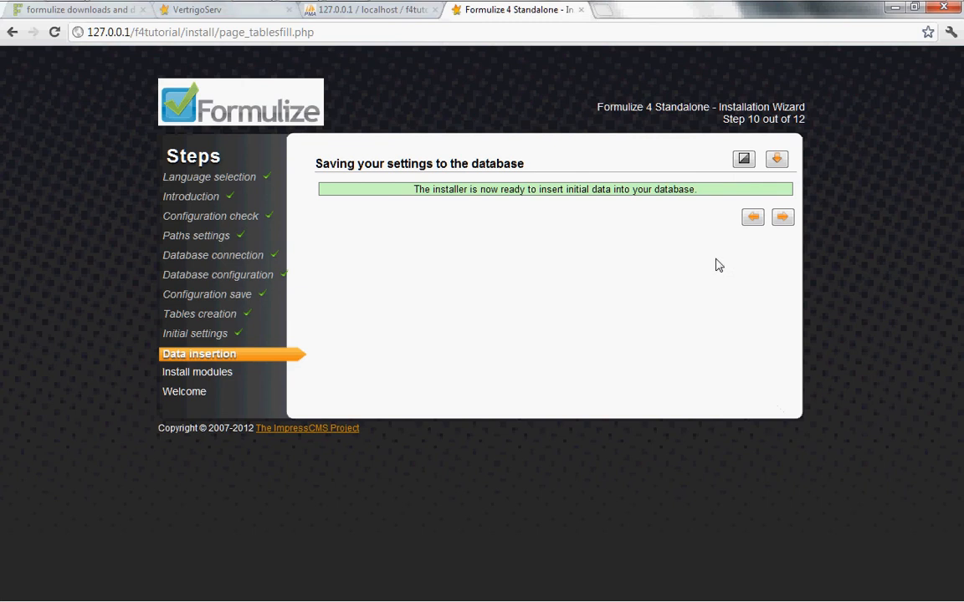
# Insert the initial data into the database and continue to module installation
pyautogui.click(783, 220)
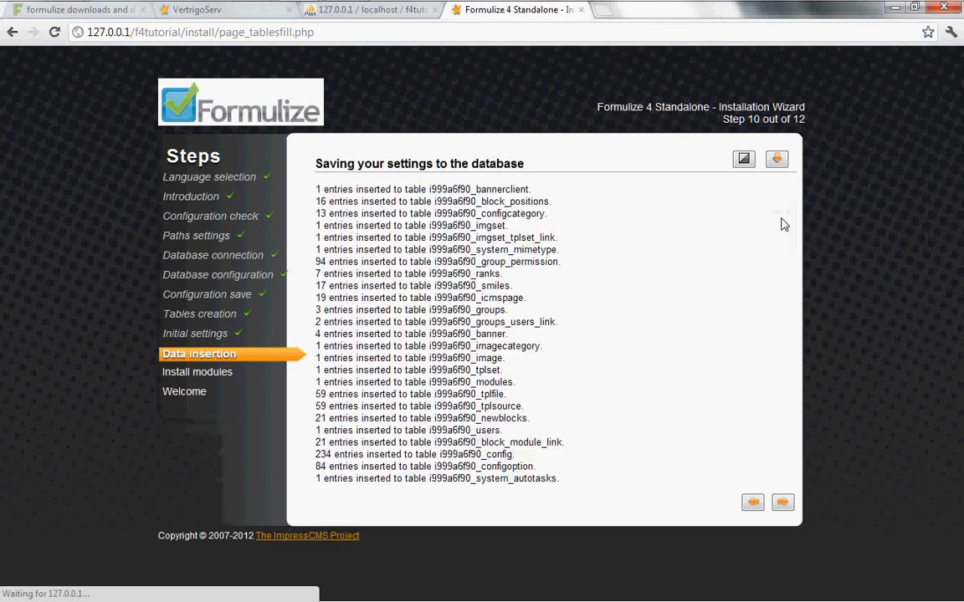
pyautogui.click(783, 503)
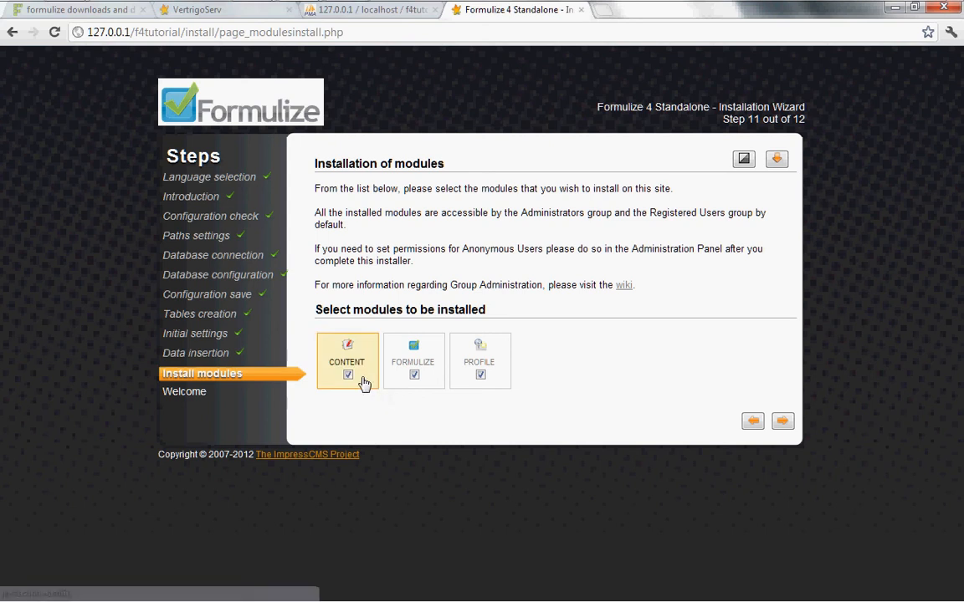
# Install the Content, Formulize and Profile modules, review the log, and proceed to completion
pyautogui.click(784, 422)
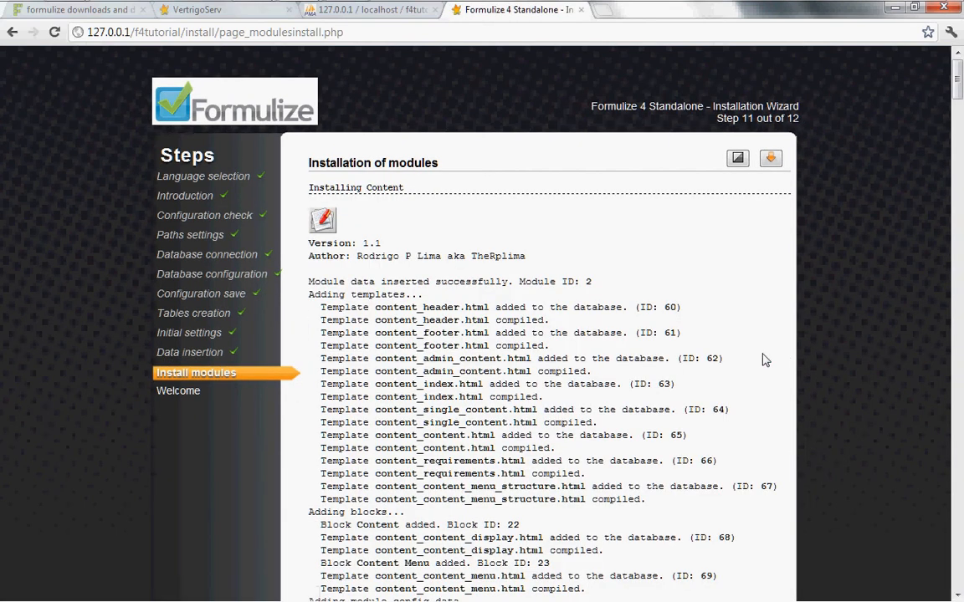
pyautogui.scroll(-15, 763, 360)
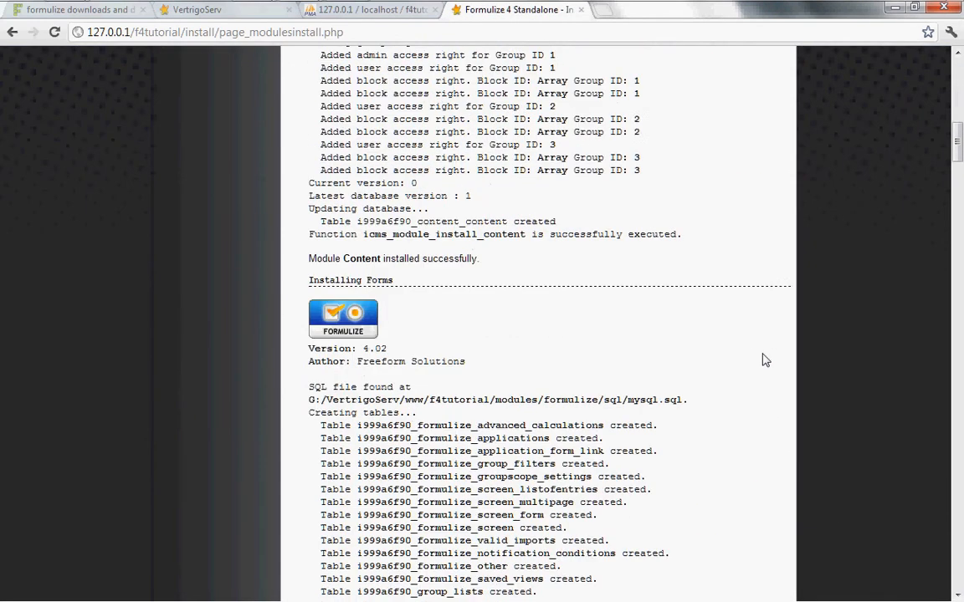
pyautogui.scroll(-20, 763, 360)
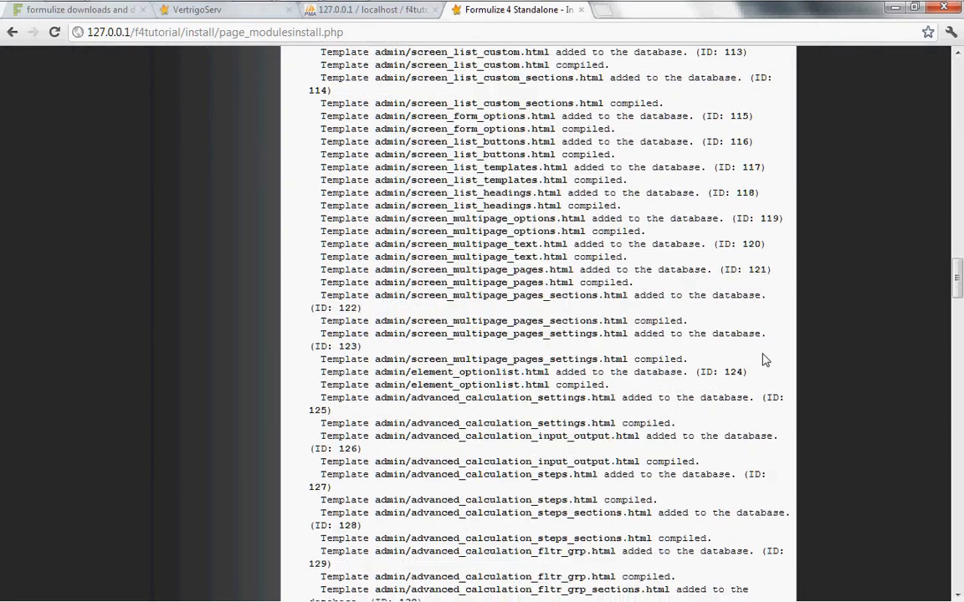
pyautogui.scroll(-20, 763, 359)
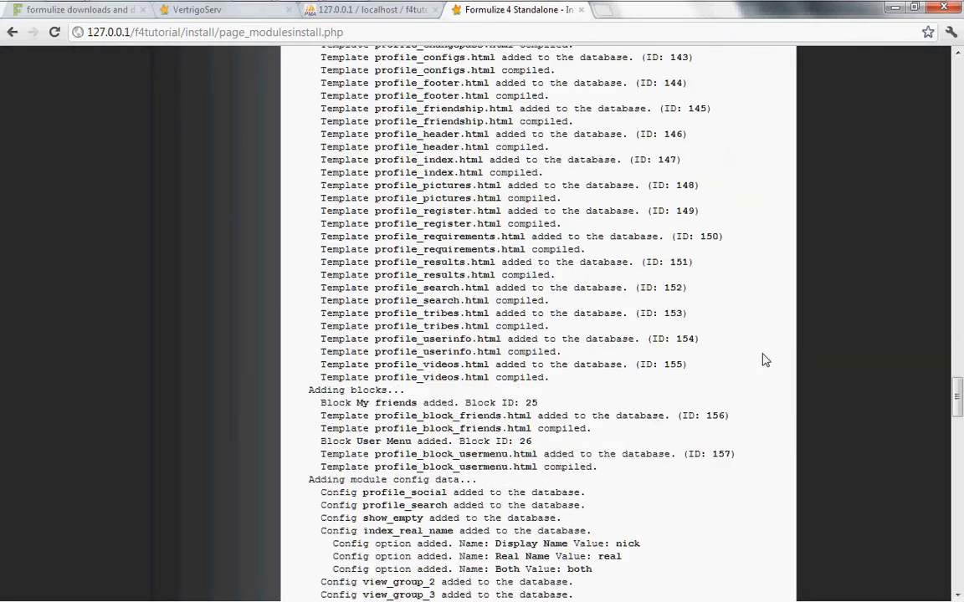
pyautogui.scroll(-20, 763, 359)
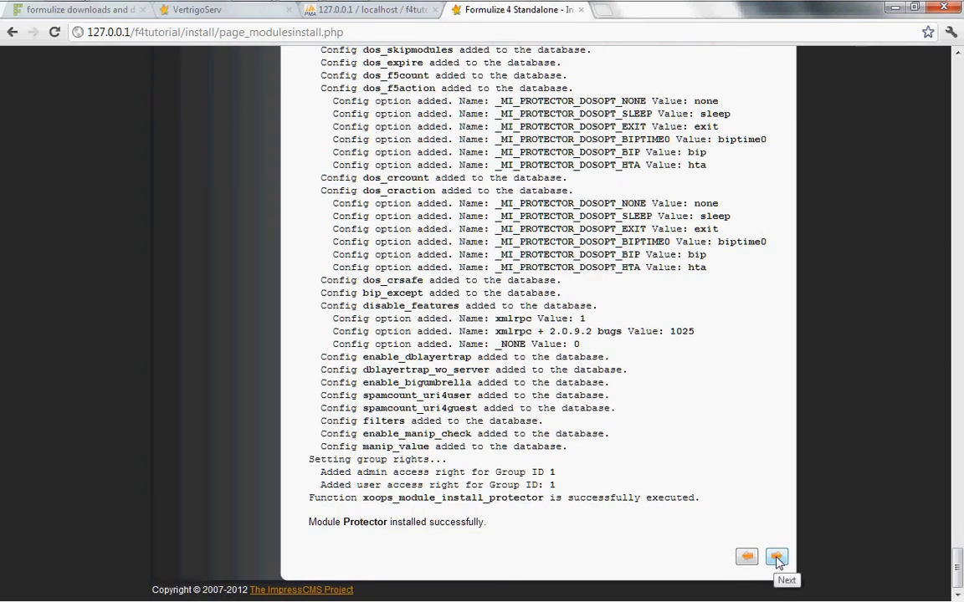
pyautogui.click(776, 558)
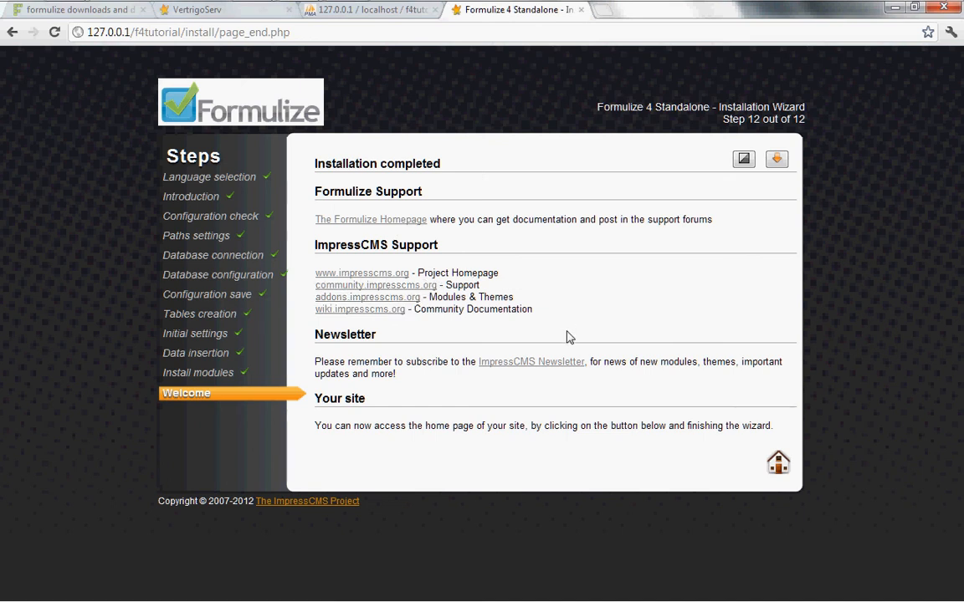
# Open the new site's home page from the Installation completed page
pyautogui.click(778, 466)
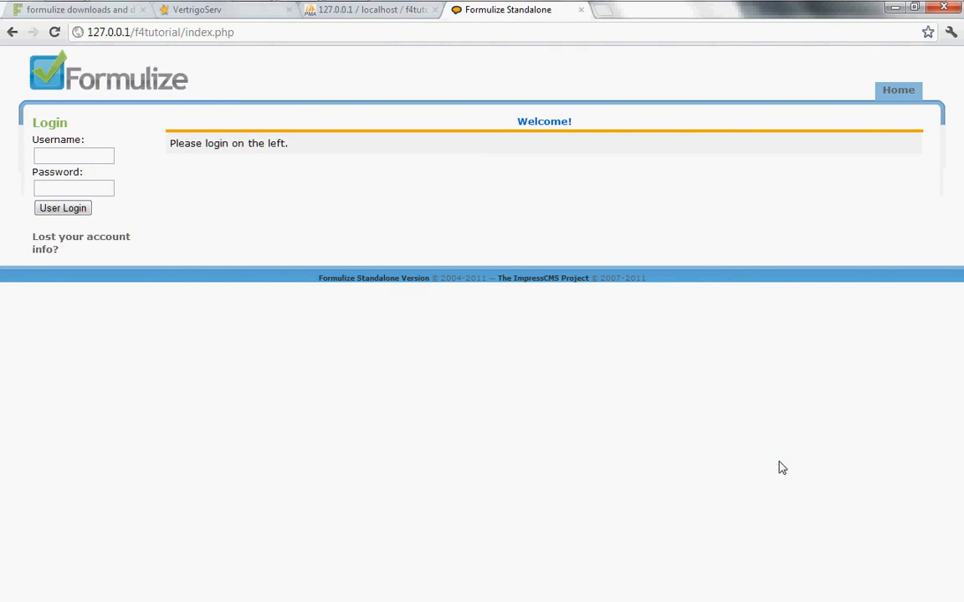
# Log into the new Formulize site with username admin via the Login box
pyautogui.click(42, 155)
pyautogui.write('admin')
pyautogui.press('Tab')
pyautogui.write('admin')
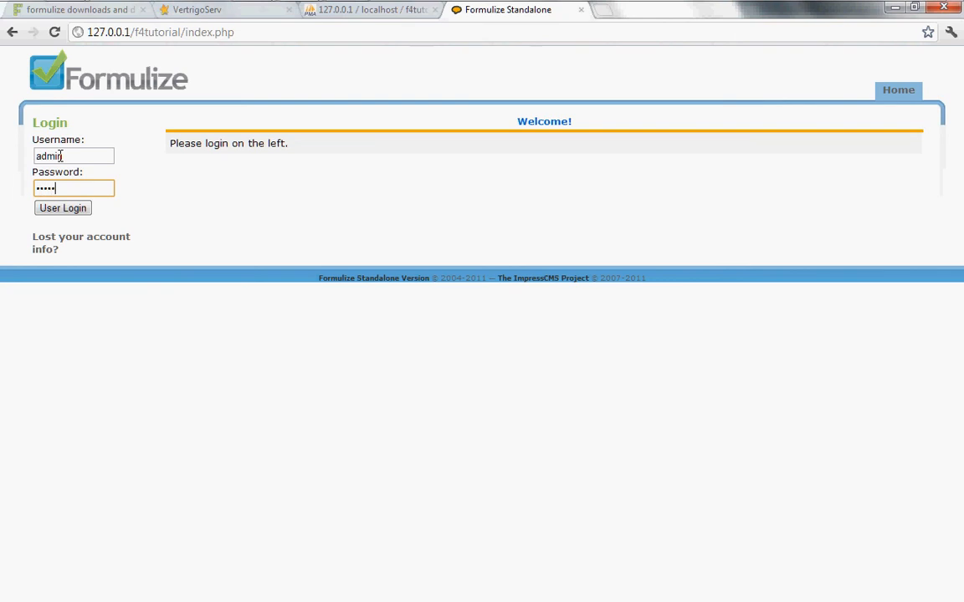
pyautogui.click(72, 211)
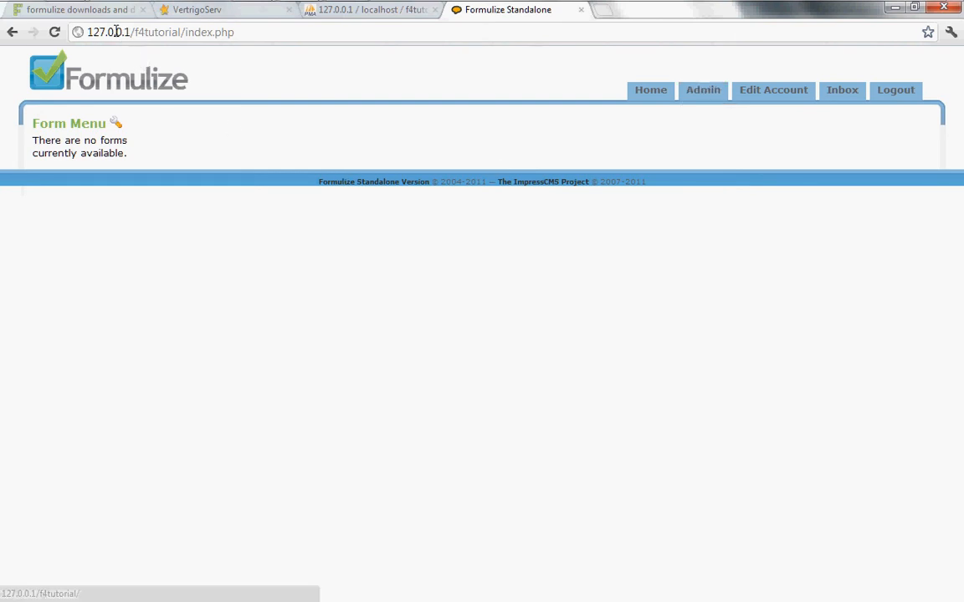
pyautogui.moveTo(69, 10)
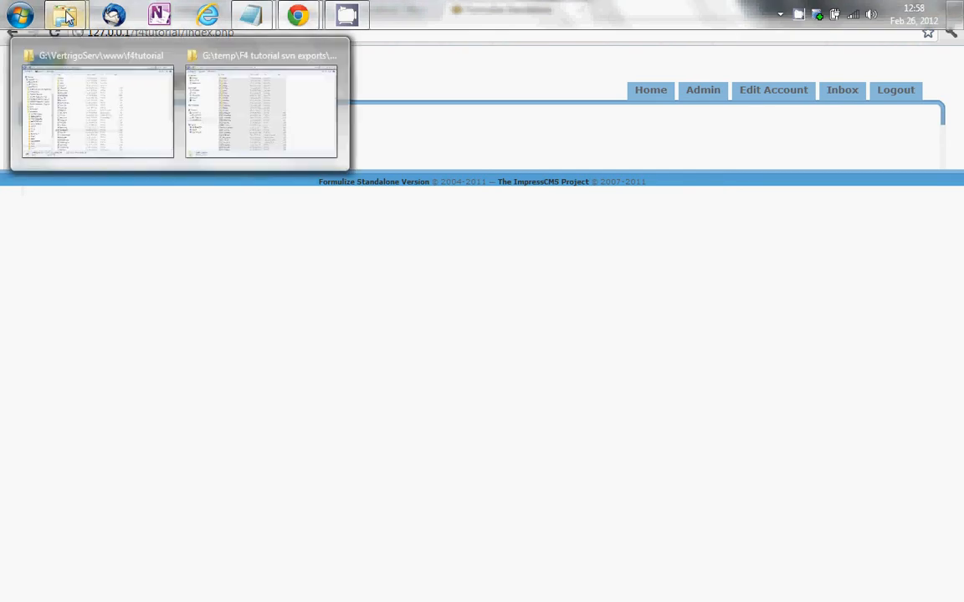
# Bring the f4tutorial folder window forward and sort its contents by name, folders first
pyautogui.click(82, 99)
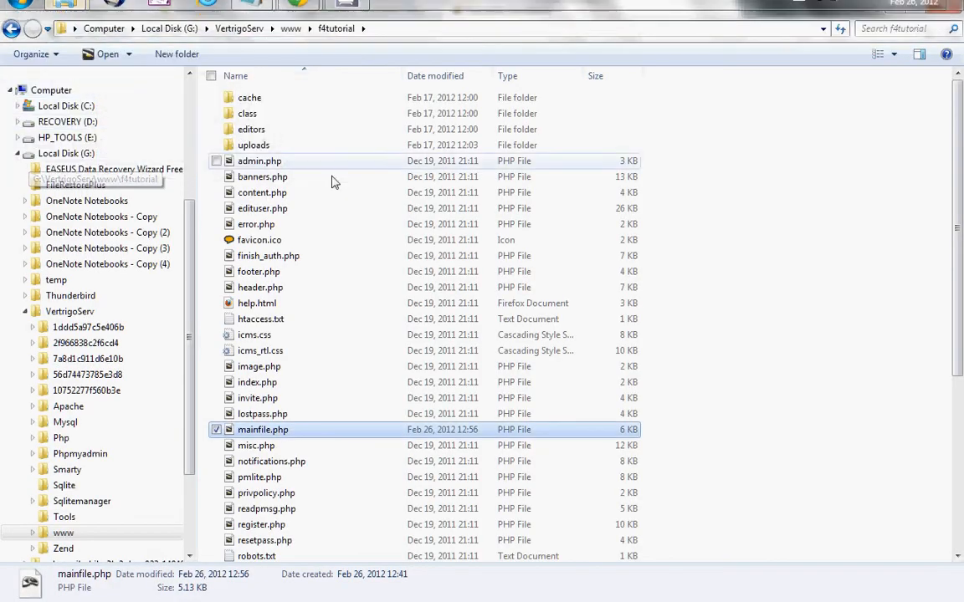
pyautogui.click(314, 79)
pyautogui.click(323, 80)
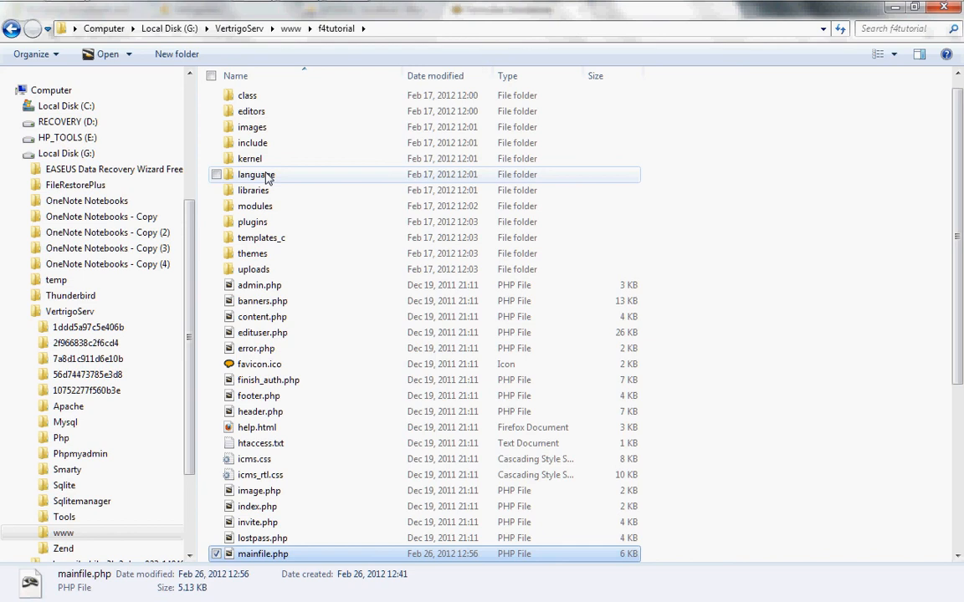
# Go into modules\formulize and select the export folder
pyautogui.moveTo(266, 178)
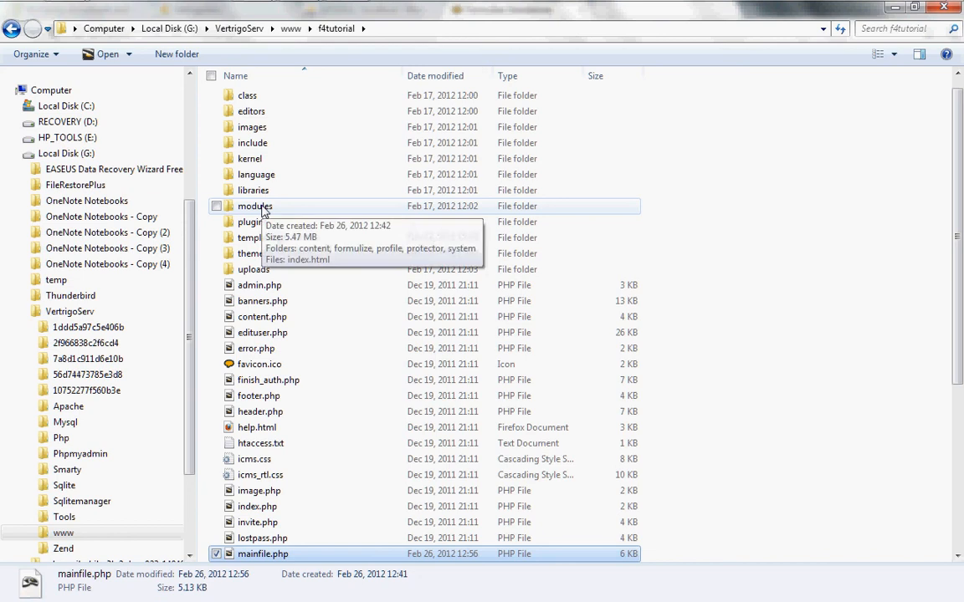
pyautogui.doubleClick(254, 207)
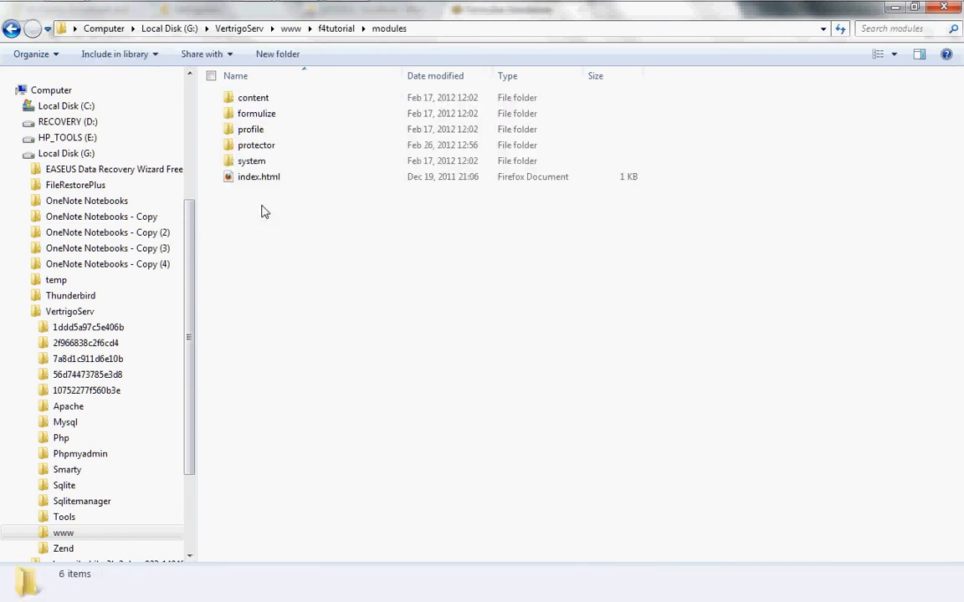
pyautogui.doubleClick(255, 114)
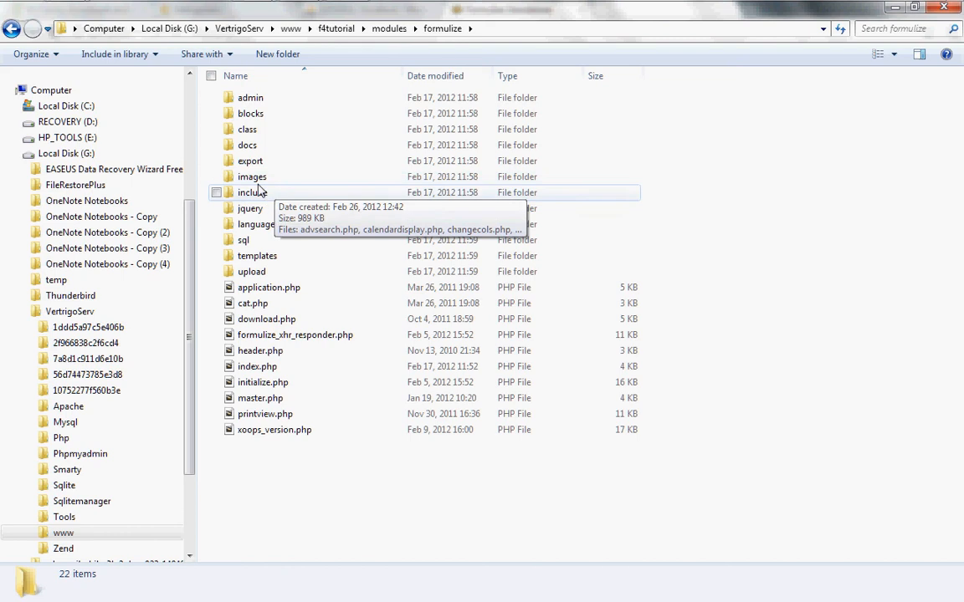
pyautogui.click(255, 164)
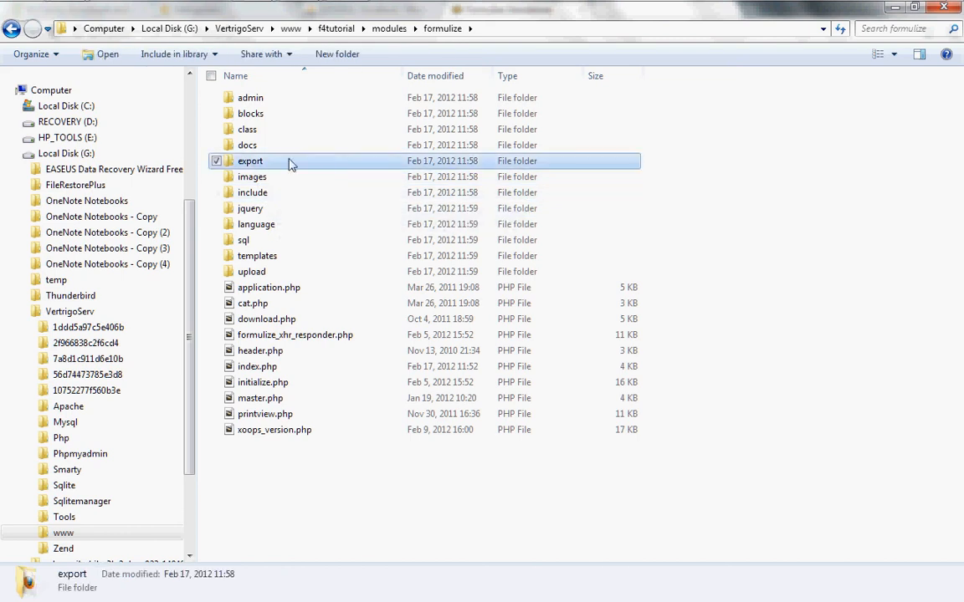